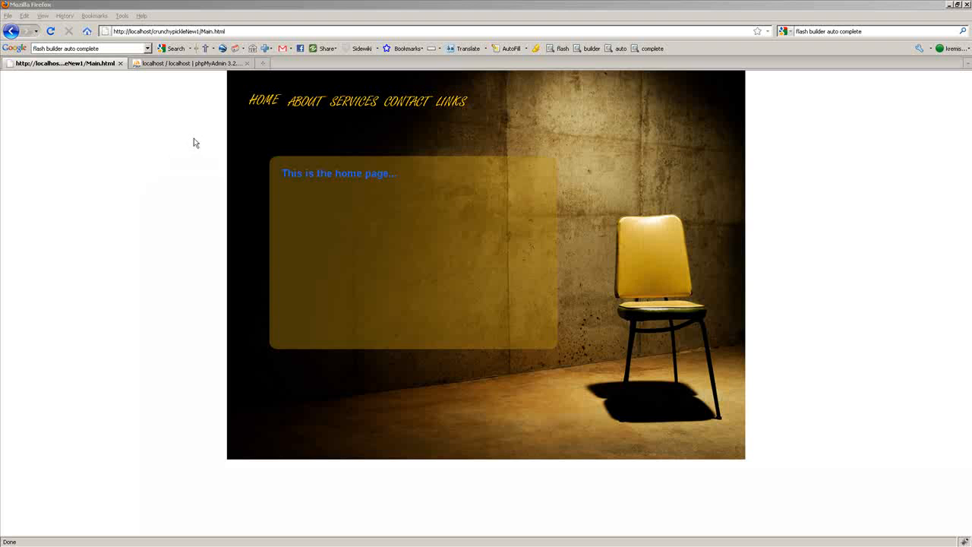
- View the About, Services, Contact and Links page text in the running site
left_click(303, 104)
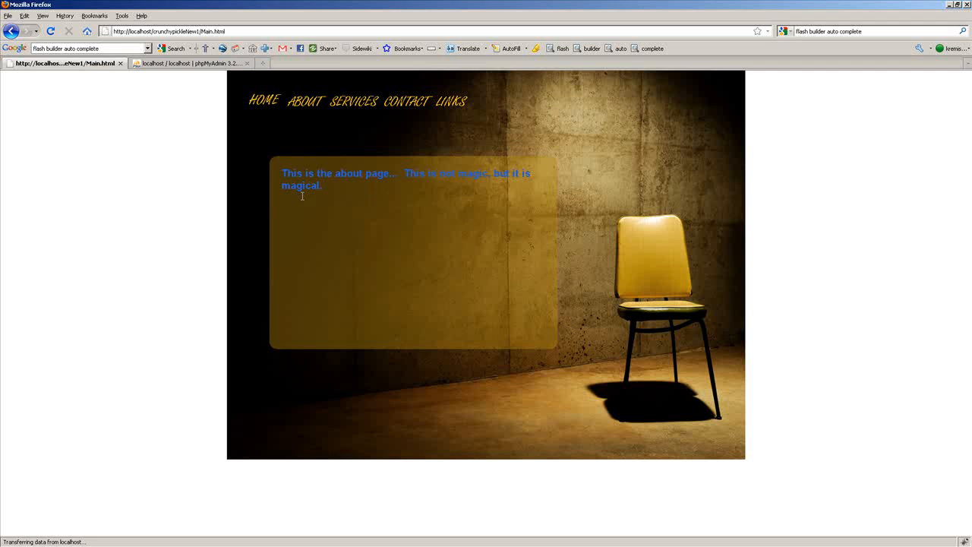
left_click(352, 105)
left_click(407, 102)
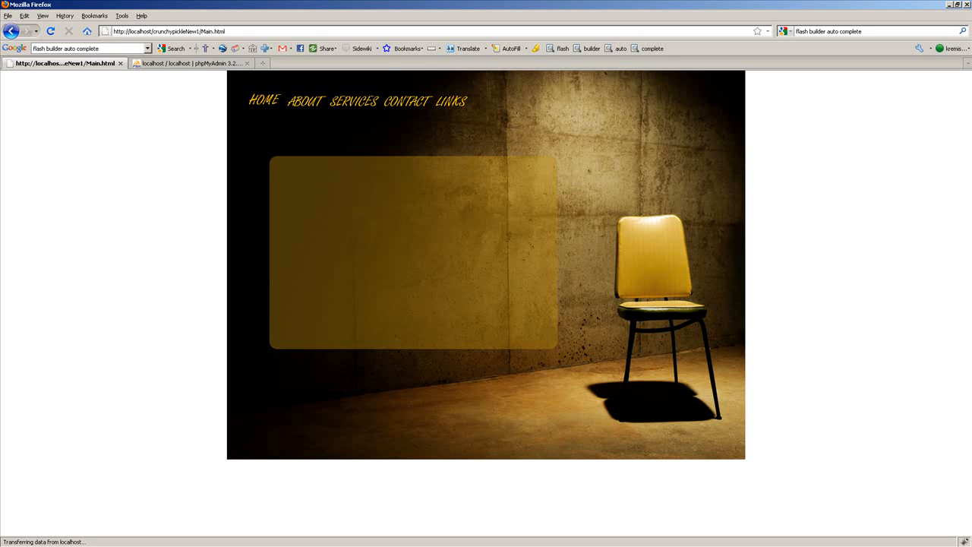
left_click(449, 111)
- Browse the rows of the page table in the crunchypickle2 database, then minimize Firefox
left_click(120, 63)
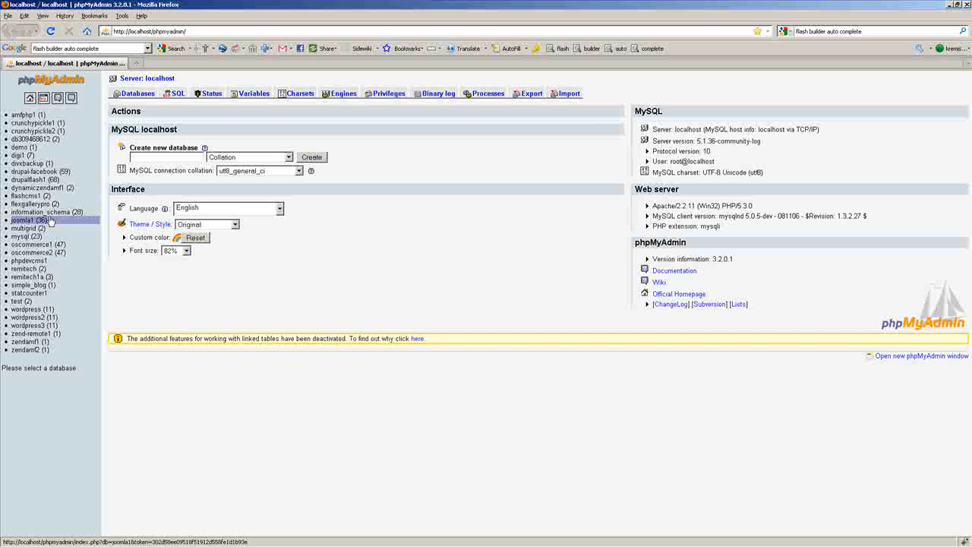
left_click(34, 131)
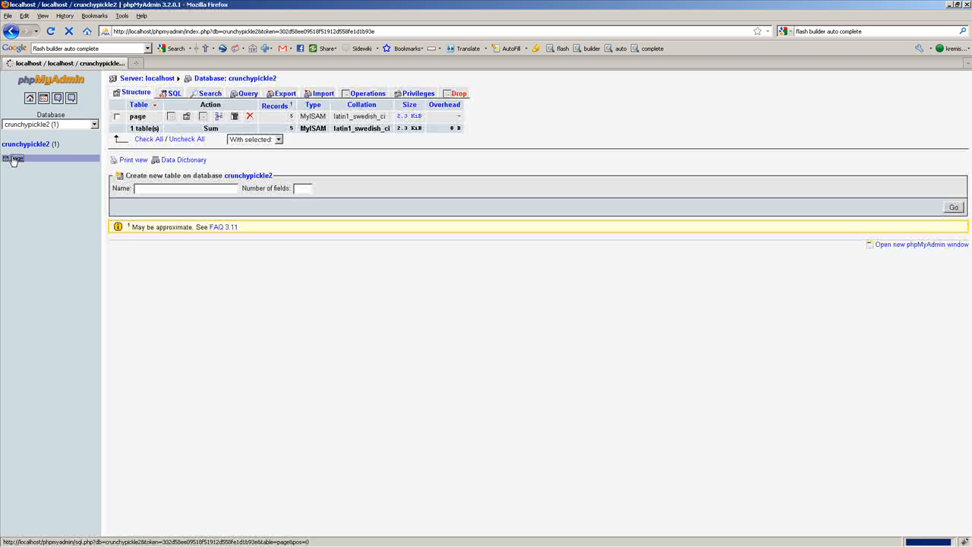
left_click(12, 158)
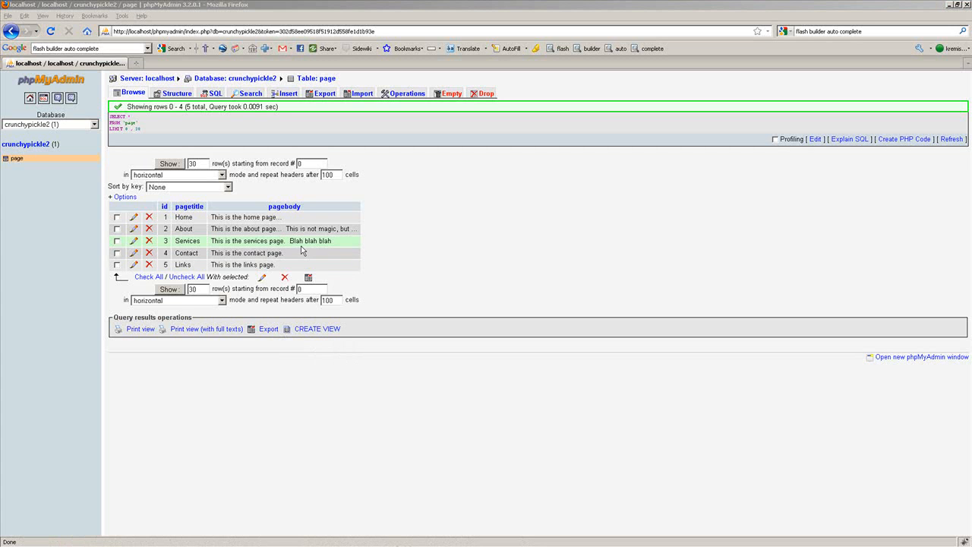
left_click(946, 5)
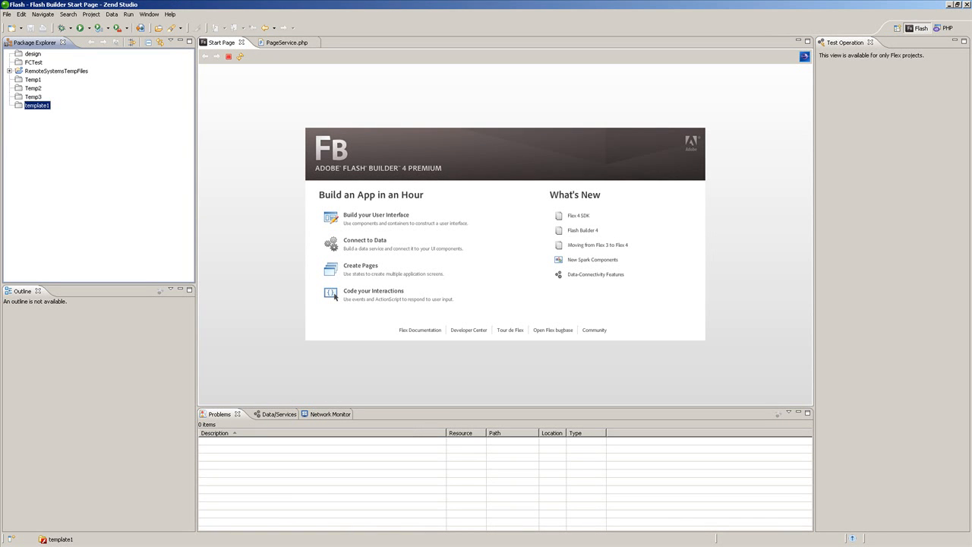
- Create the Flex project zendamftest1 with a validated PHP server configuration
left_click(7, 14)
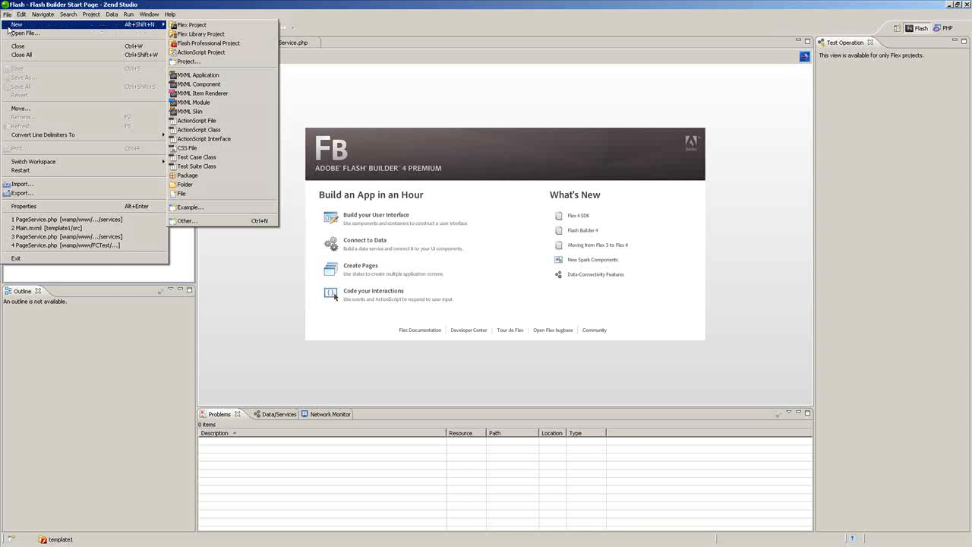
mouse_move(46, 24)
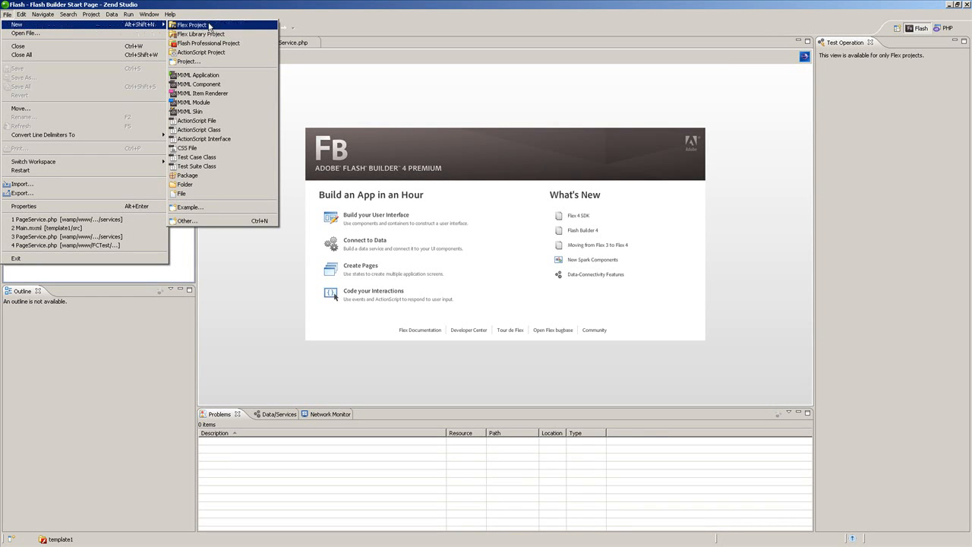
left_click(210, 25)
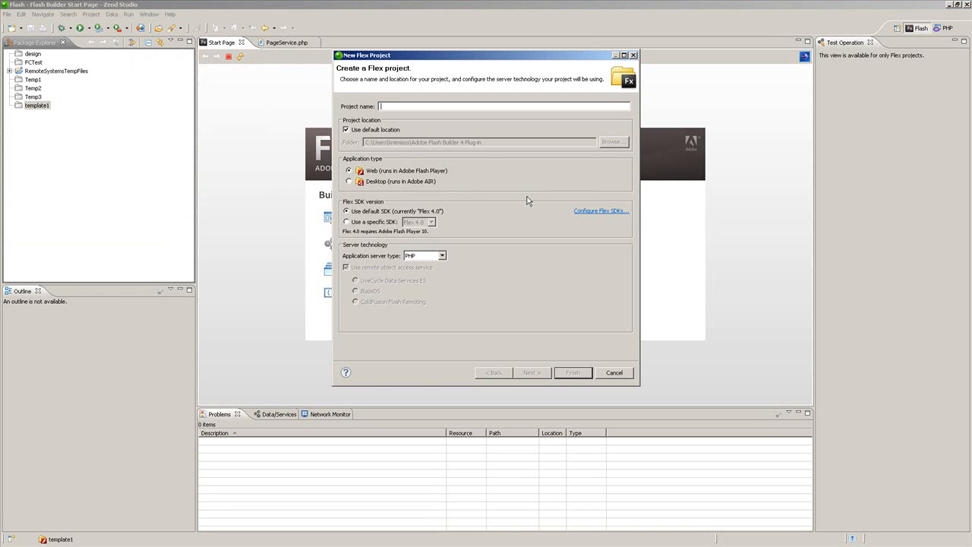
type("zend")
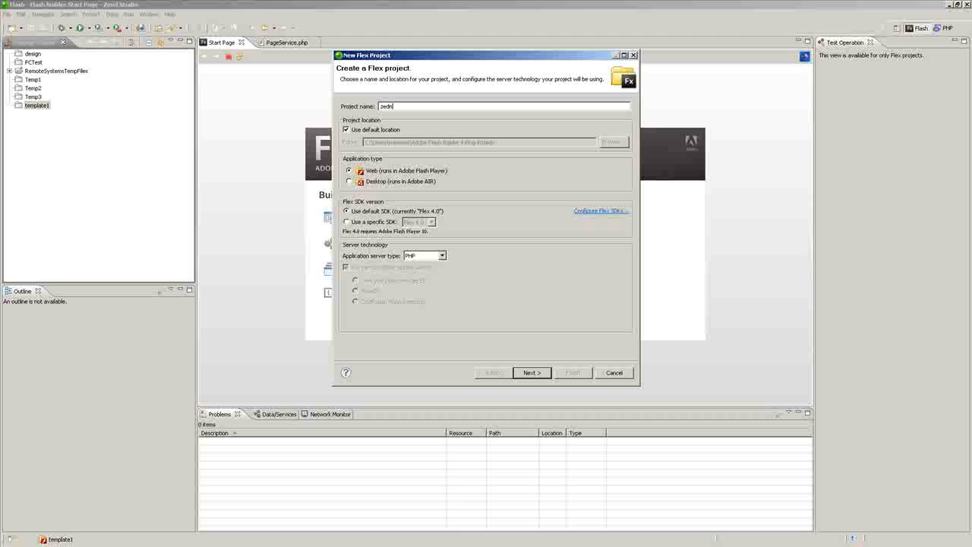
type("amftest1")
left_click(531, 372)
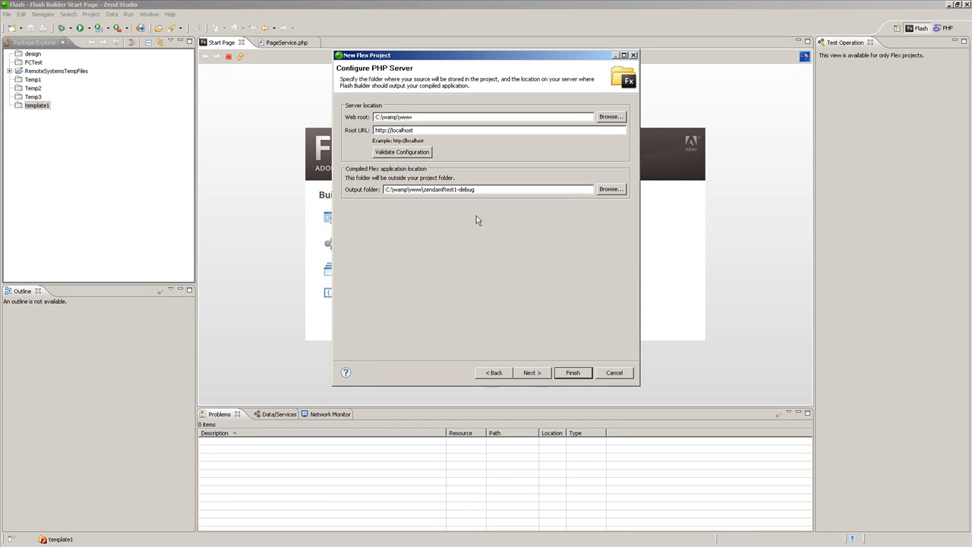
left_click(410, 155)
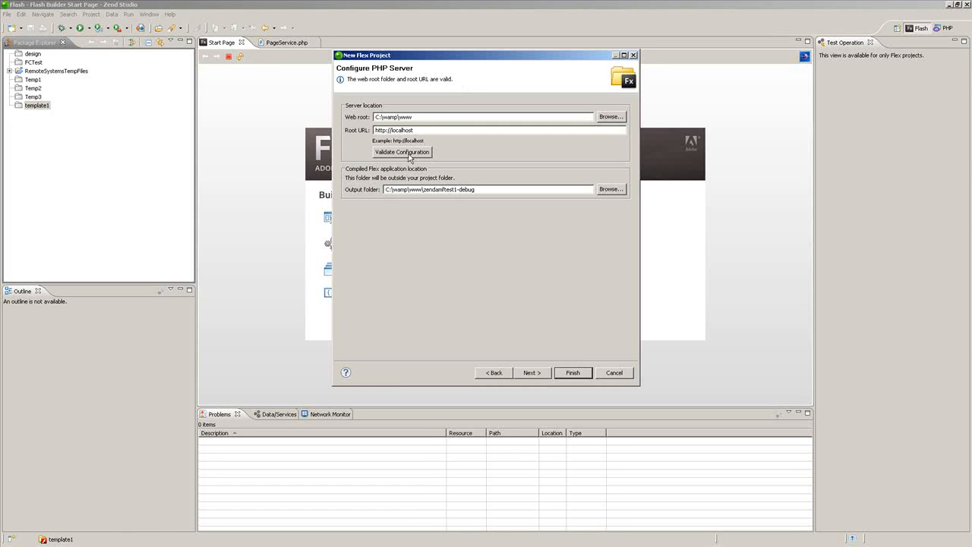
left_click(573, 374)
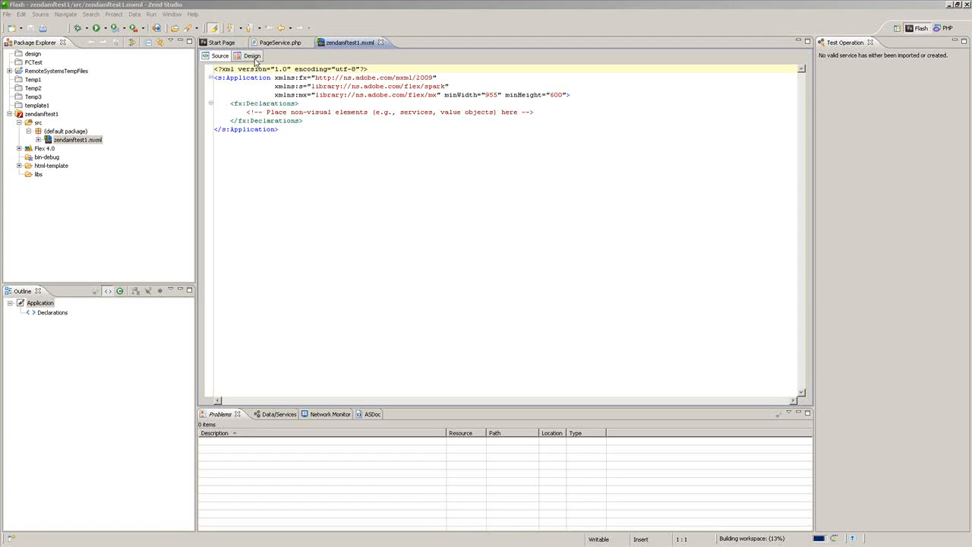
- In Design view, drop two Button components side by side on the canvas
left_click(253, 57)
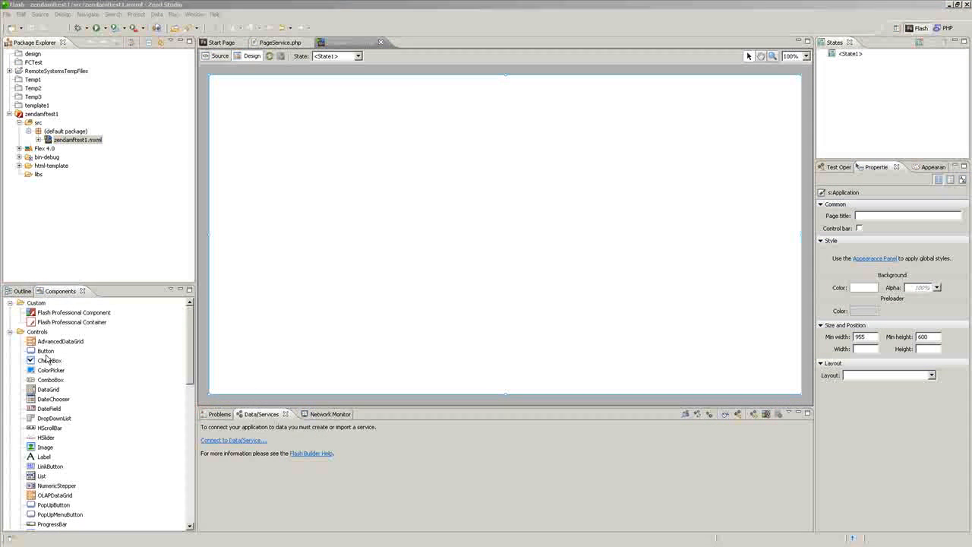
mouse_move(46, 351)
left_mouse_down()
mouse_move(350, 156)
mouse_move(268, 127)
left_mouse_up()
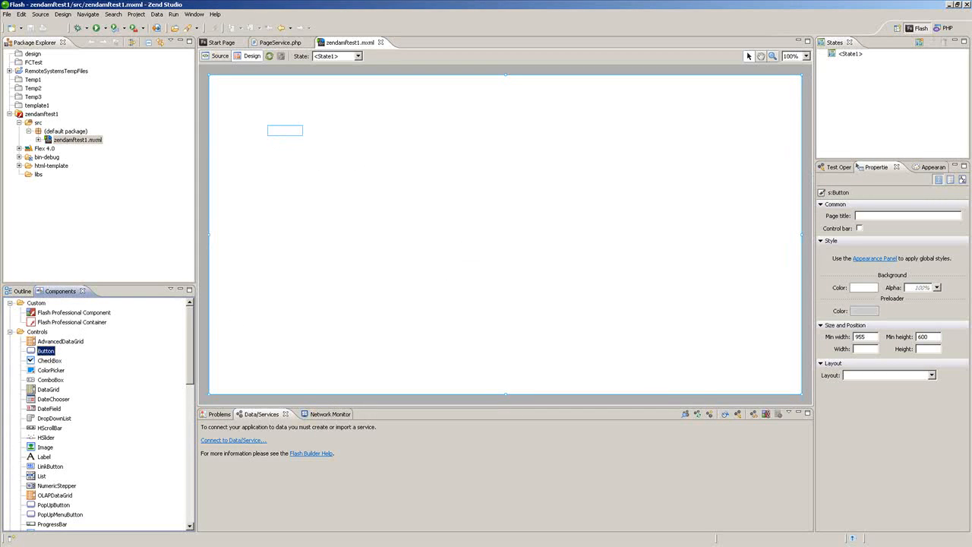
left_click_drag(44, 353, 328, 133)
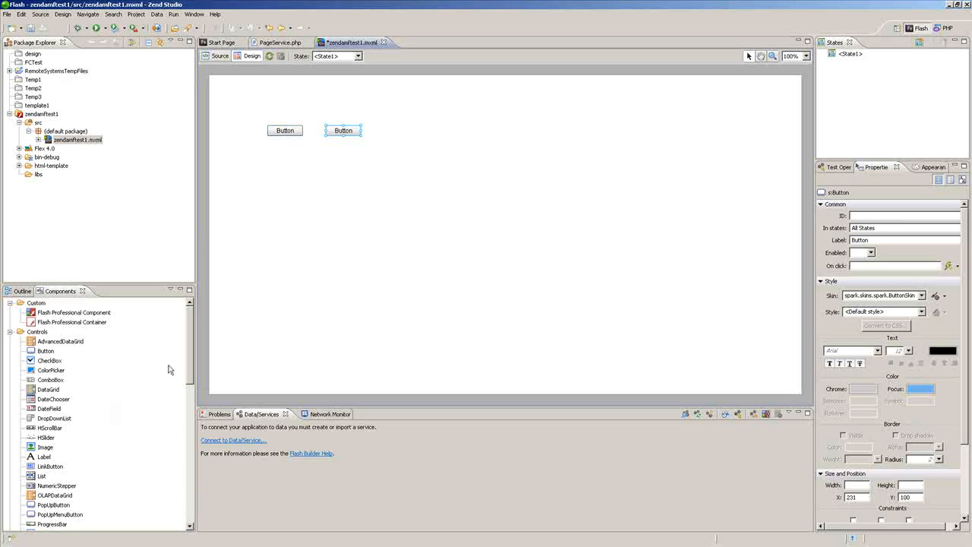
scroll(68, 444, "down", 1)
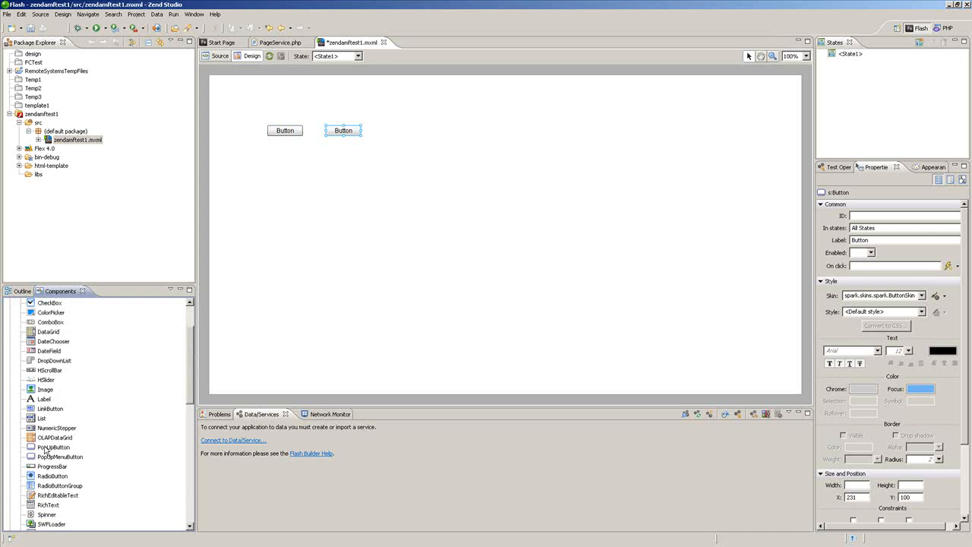
scroll(47, 467, "down", 3)
scroll(108, 469, "down", 1)
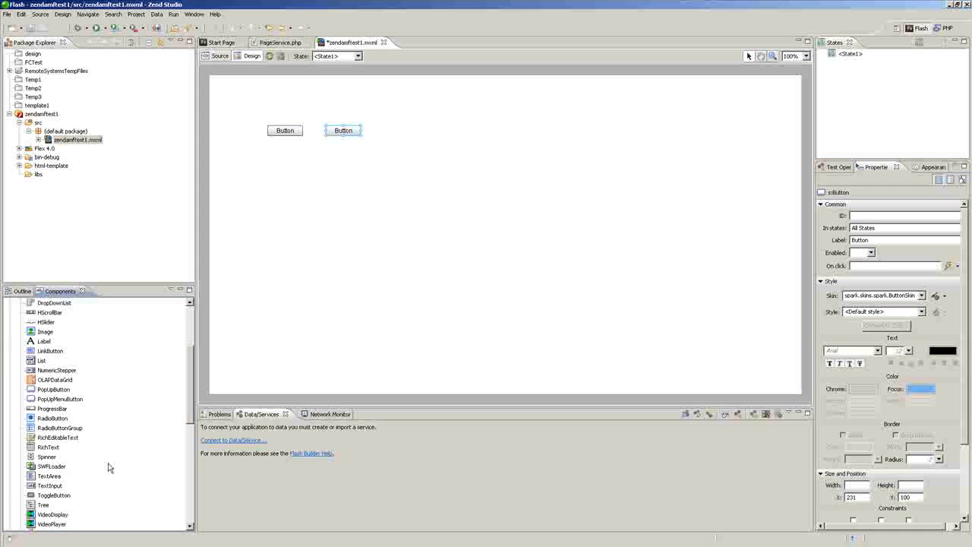
scroll(108, 469, "down", 2)
scroll(108, 468, "down", 1)
scroll(108, 469, "down", 2)
scroll(108, 467, "down", 1)
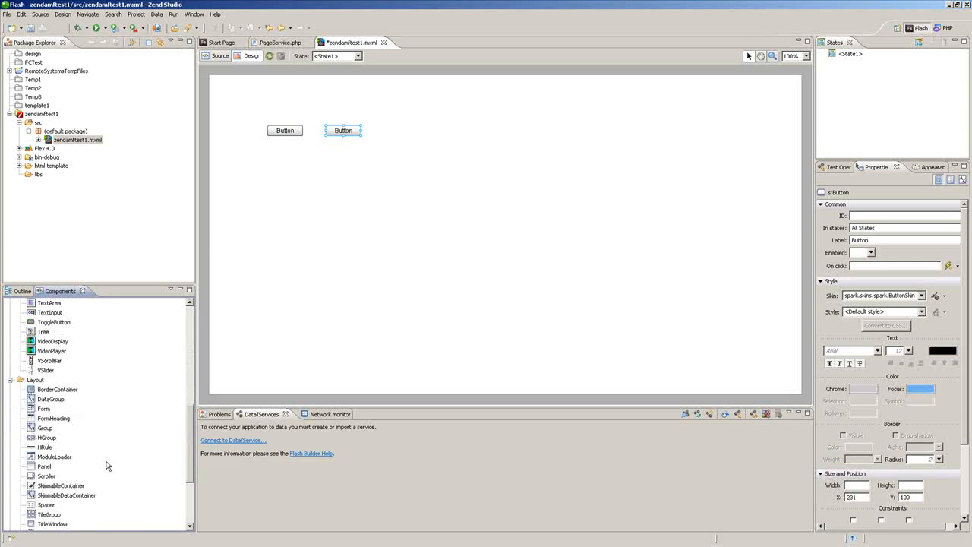
- Add a Panel below the buttons and enlarge it wider and taller
left_click_drag(46, 466, 265, 187)
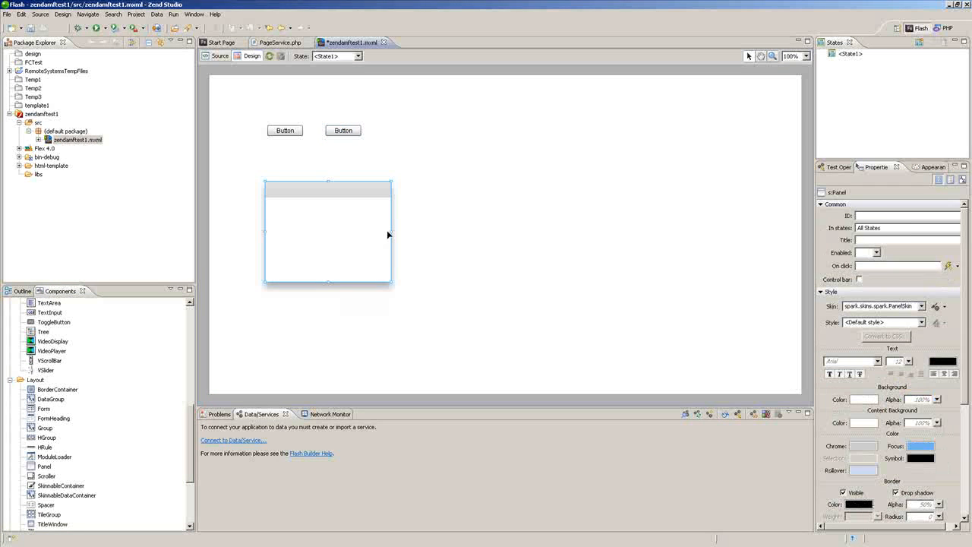
left_click_drag(392, 232, 599, 231)
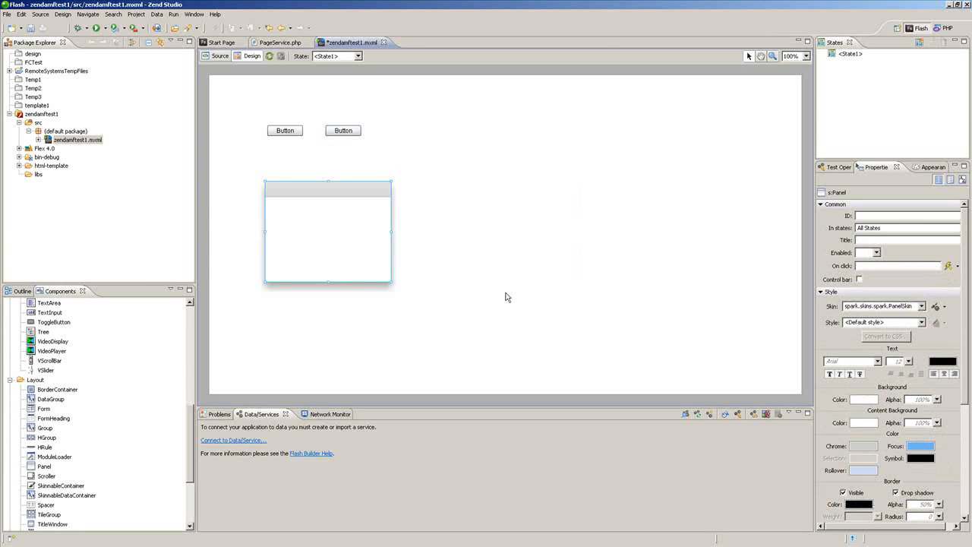
left_click_drag(432, 282, 435, 329)
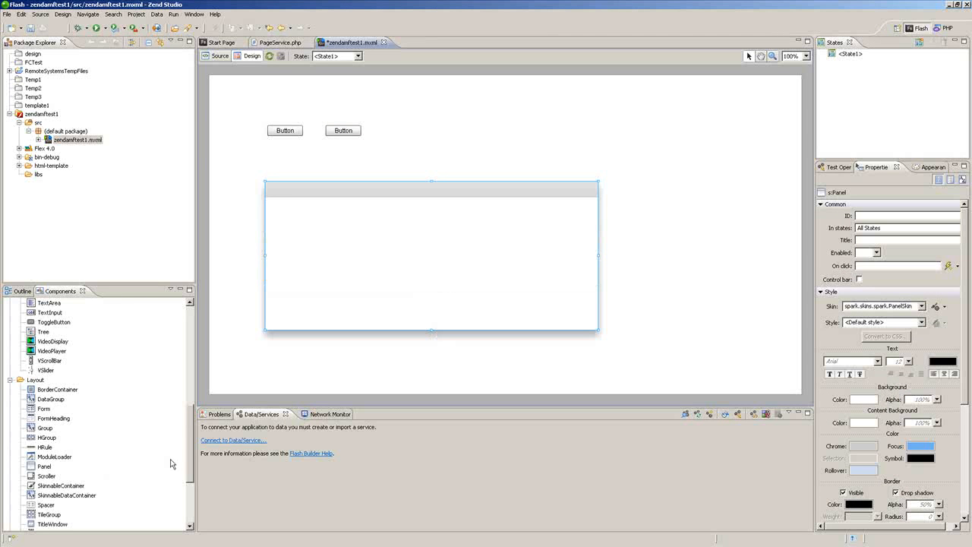
scroll(189, 471, "down", 2)
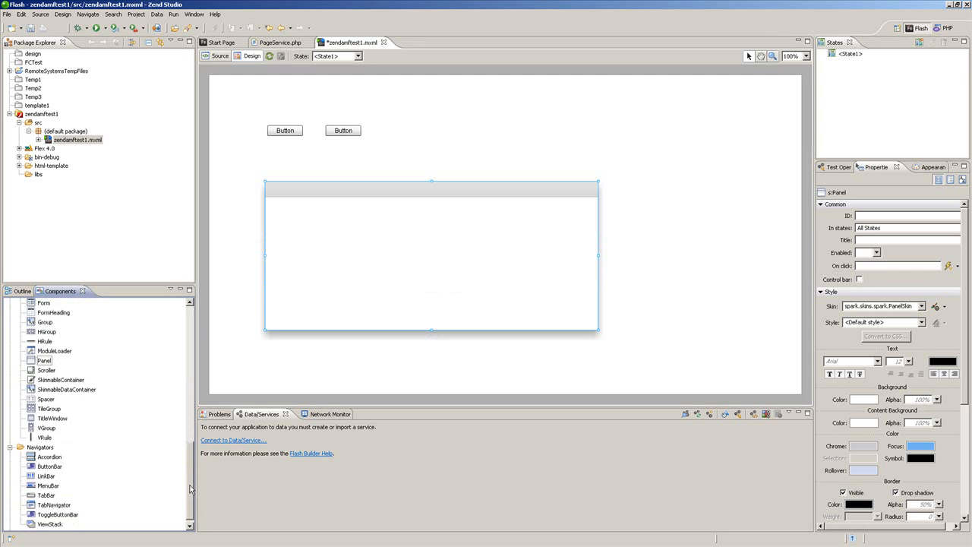
scroll(189, 477, "down", 1)
scroll(191, 477, "up", 5)
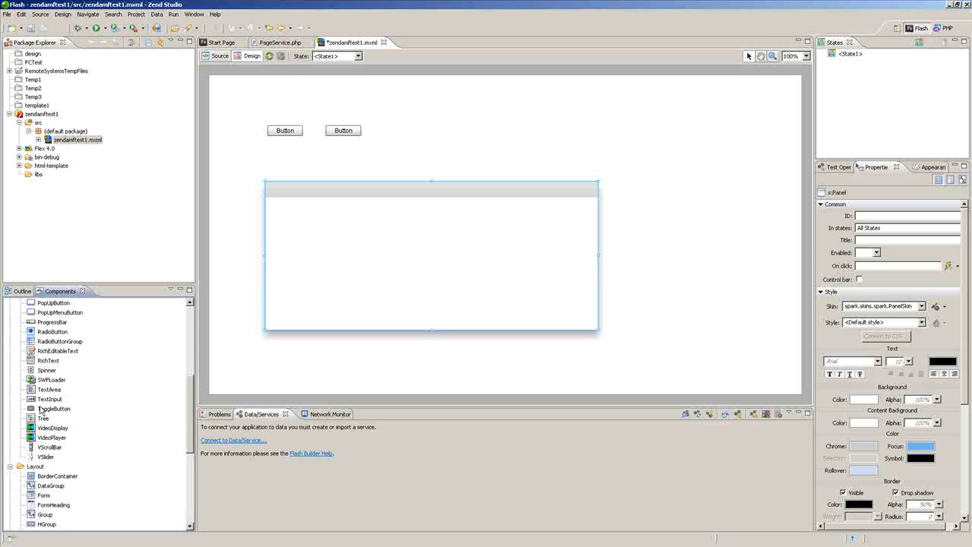
- Fill the panel with a large TextArea and give it the ID home_txt
left_click_drag(46, 395, 273, 211)
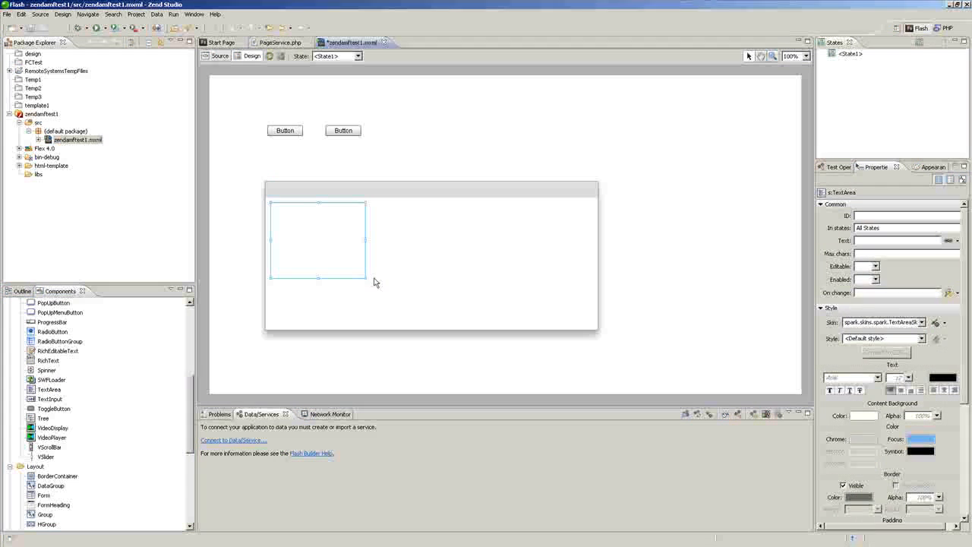
left_click_drag(365, 240, 592, 235)
left_click_drag(431, 278, 431, 325)
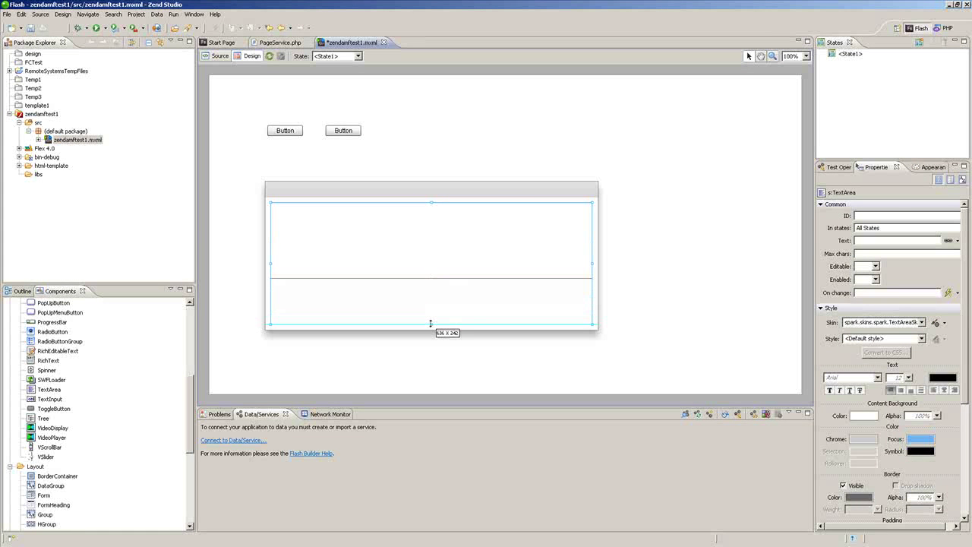
left_click(895, 215)
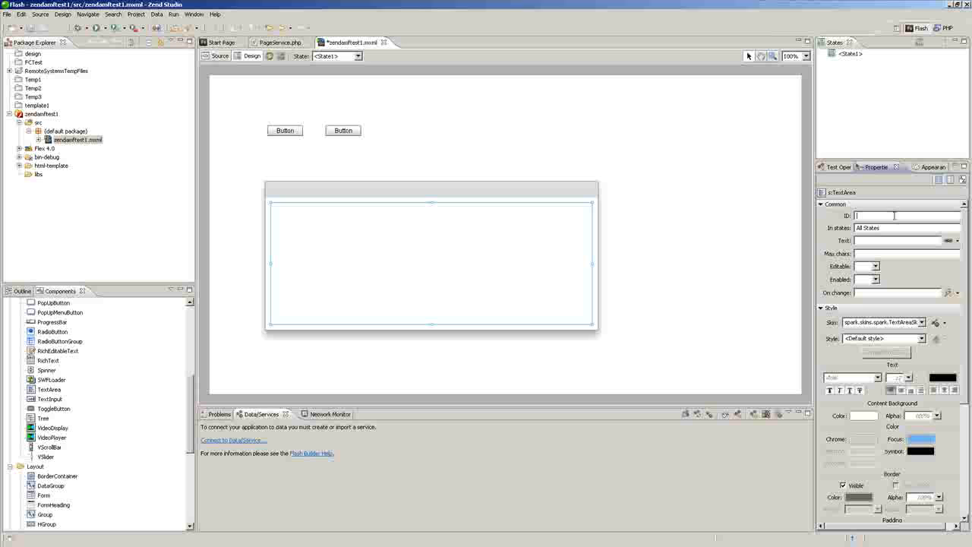
type("home_txt")
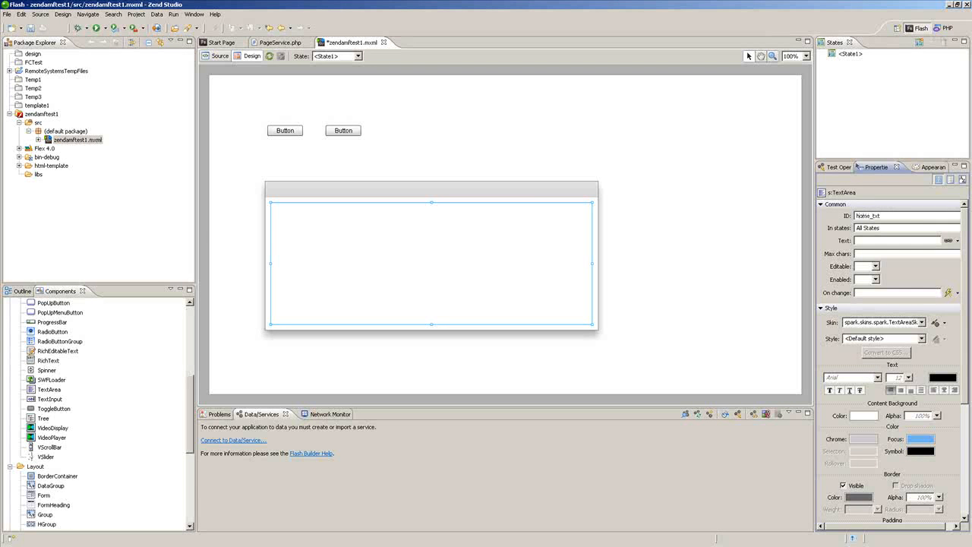
key("Return")
- Line the buttons up above the panel and make the left one home_btn labelled Home
left_click_drag(288, 137, 312, 151)
left_click_drag(342, 131, 318, 173)
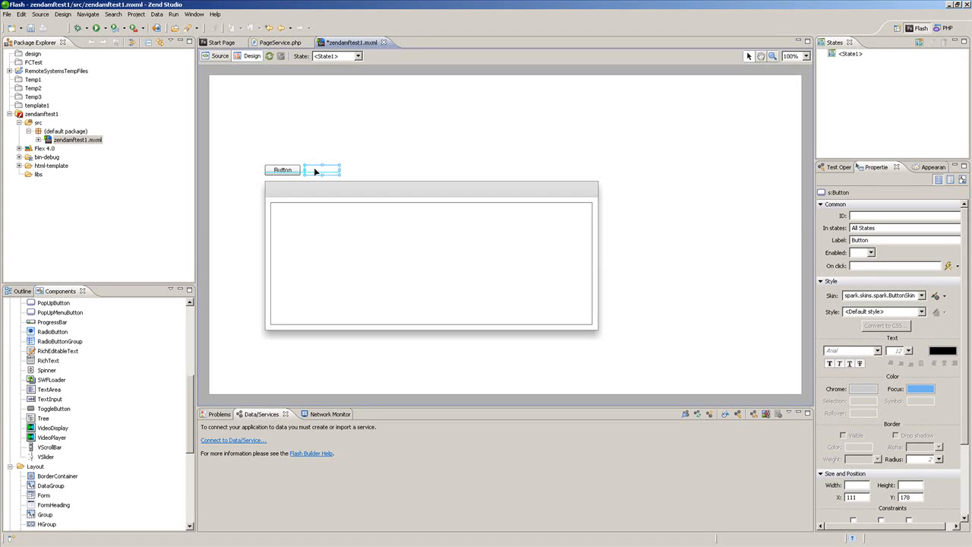
left_click_drag(317, 173, 313, 168)
left_click(281, 171)
left_click(864, 216)
type("ho")
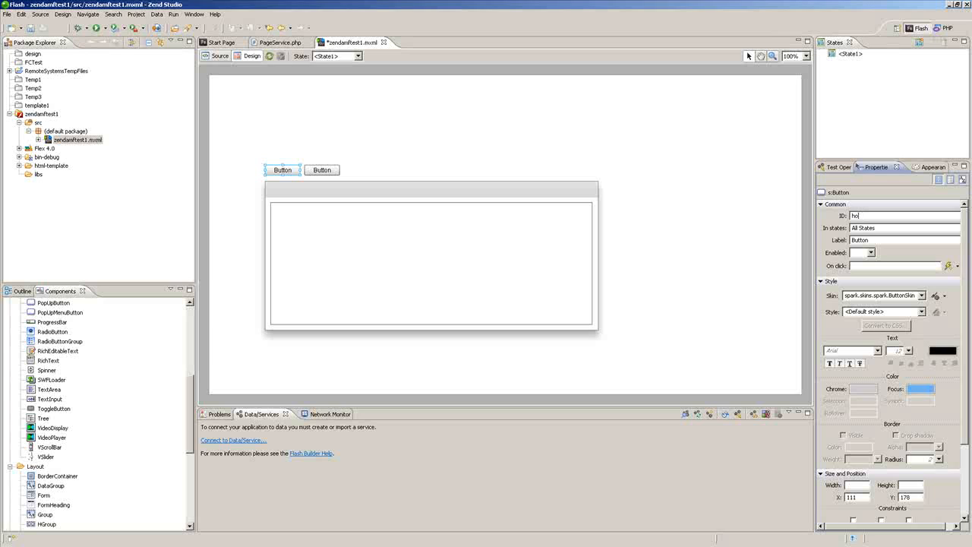
type("me_btn")
key("Return")
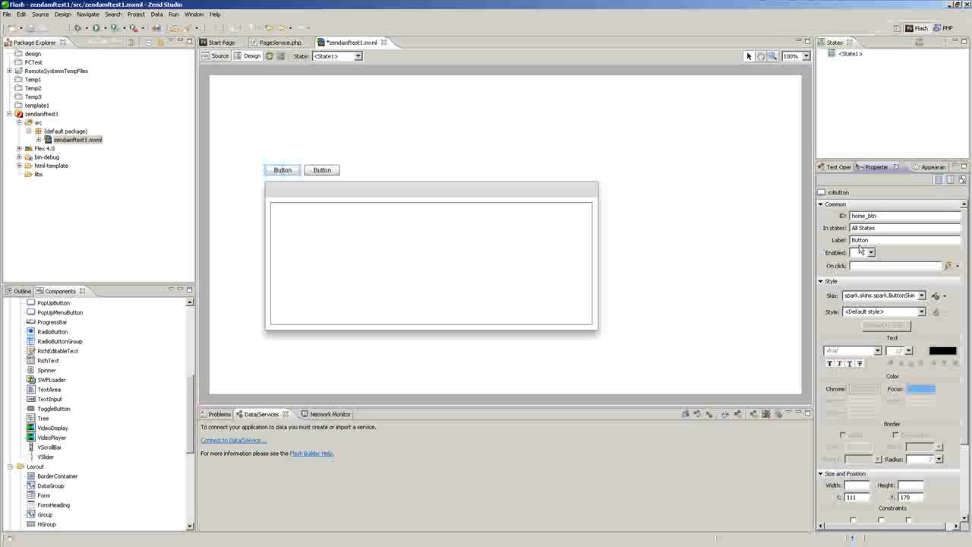
double_click(854, 240)
type("Home")
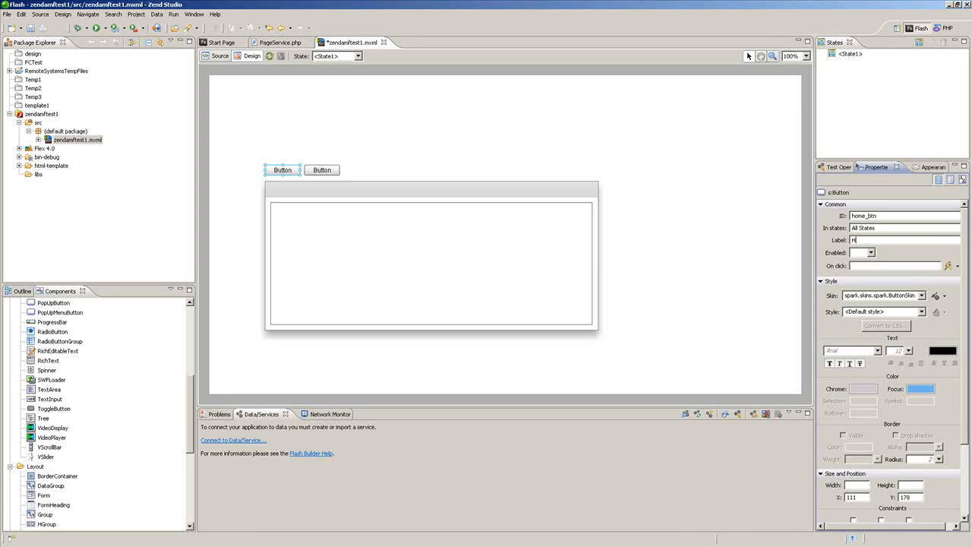
key("Return")
- Make the second button about_btn labelled About
left_click(322, 170)
left_click(896, 215)
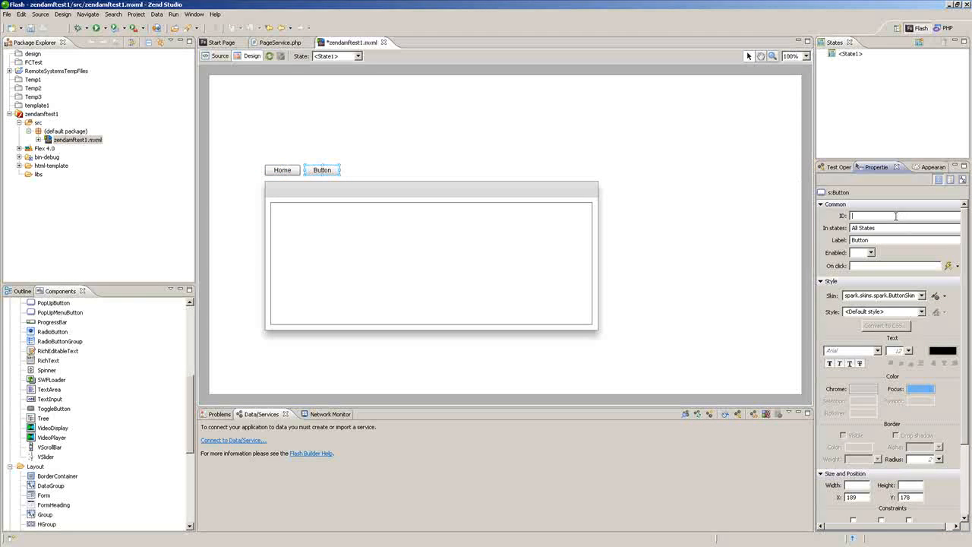
type("about_btn")
key("Return")
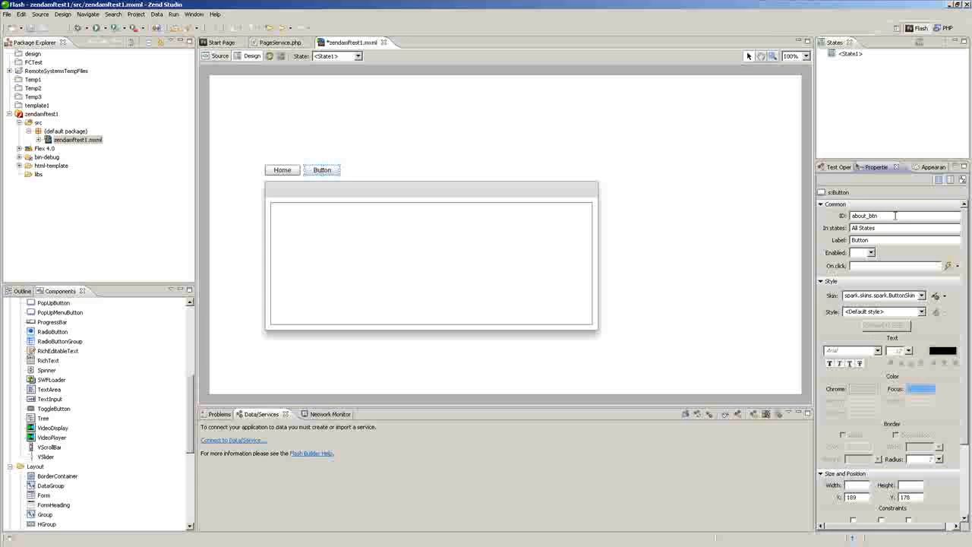
double_click(863, 239)
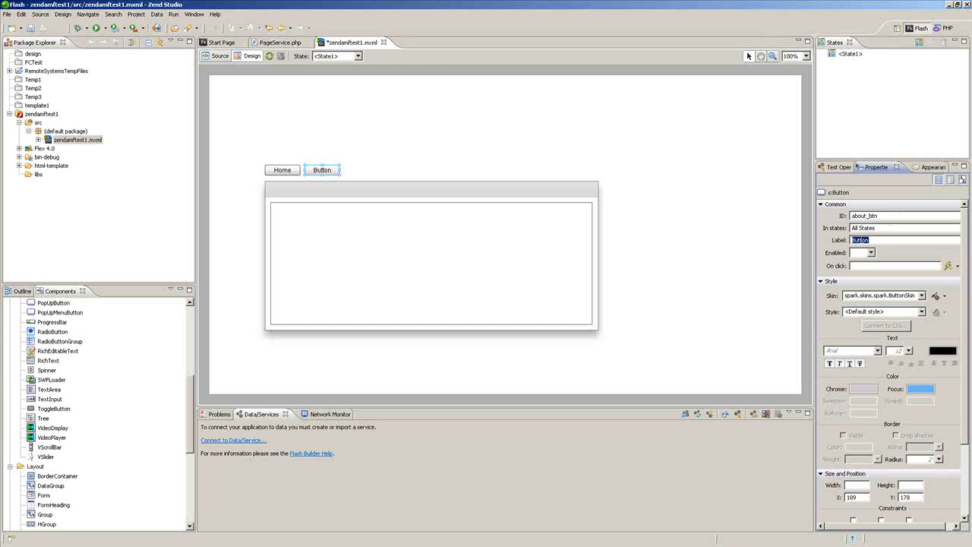
type("about")
double_click(858, 239)
type("About")
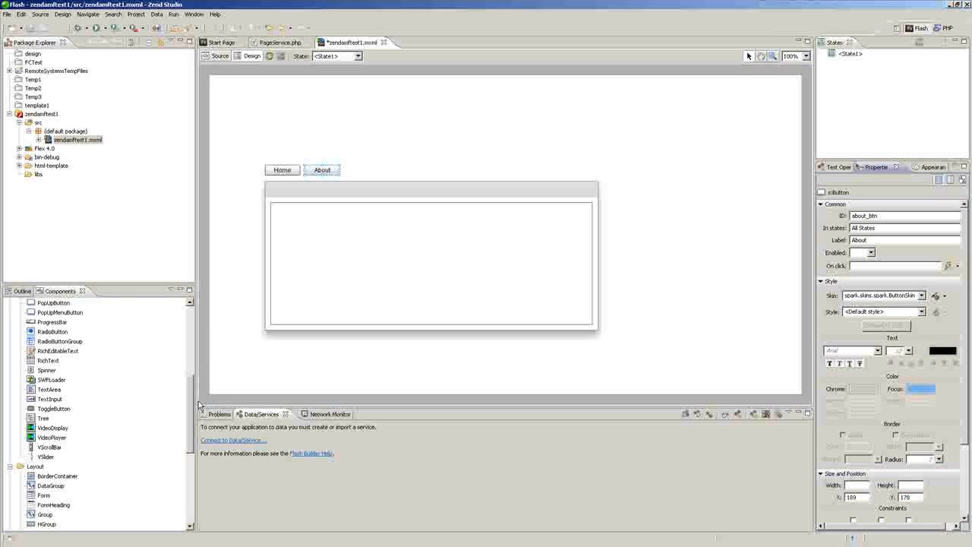
- Start a PHP data service and connect to the MySQL database with the pasted password
left_click(238, 446)
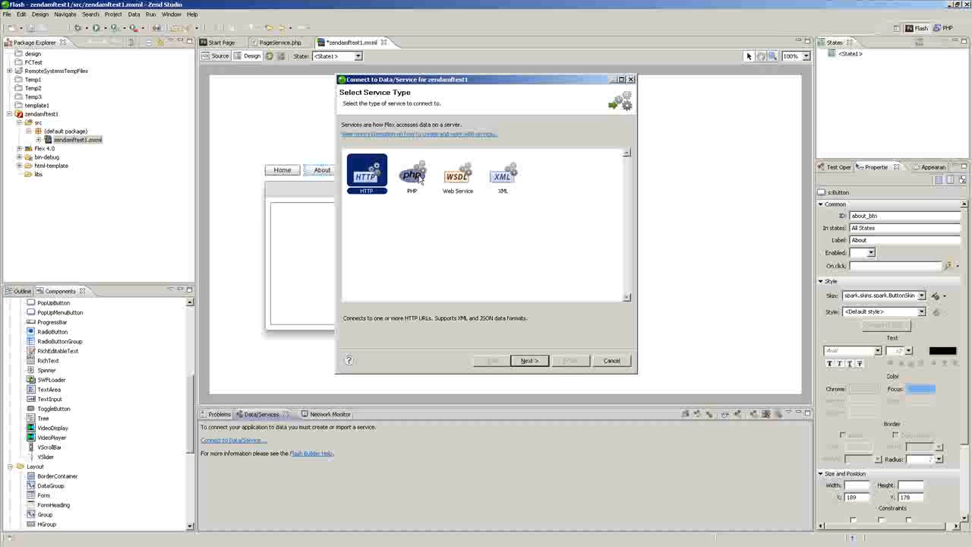
left_click(420, 179)
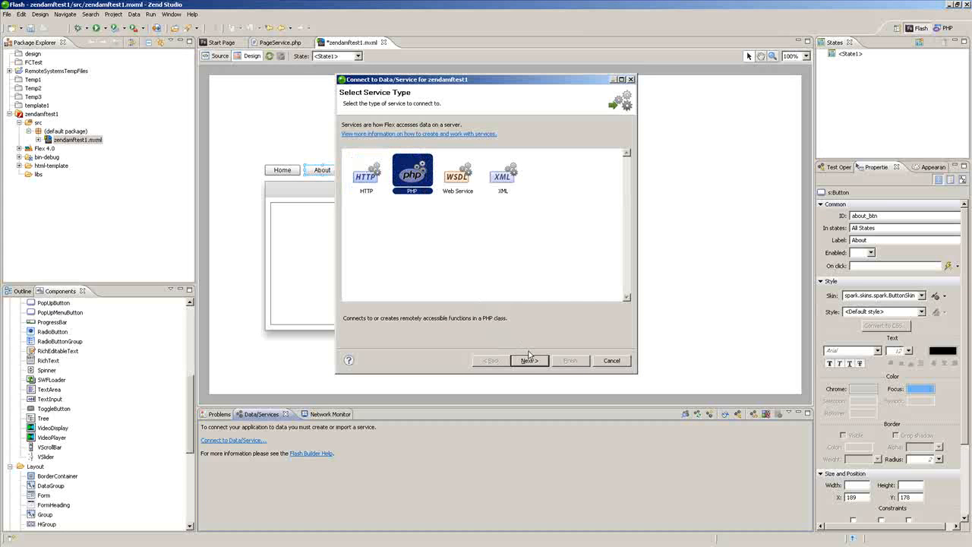
left_click(529, 360)
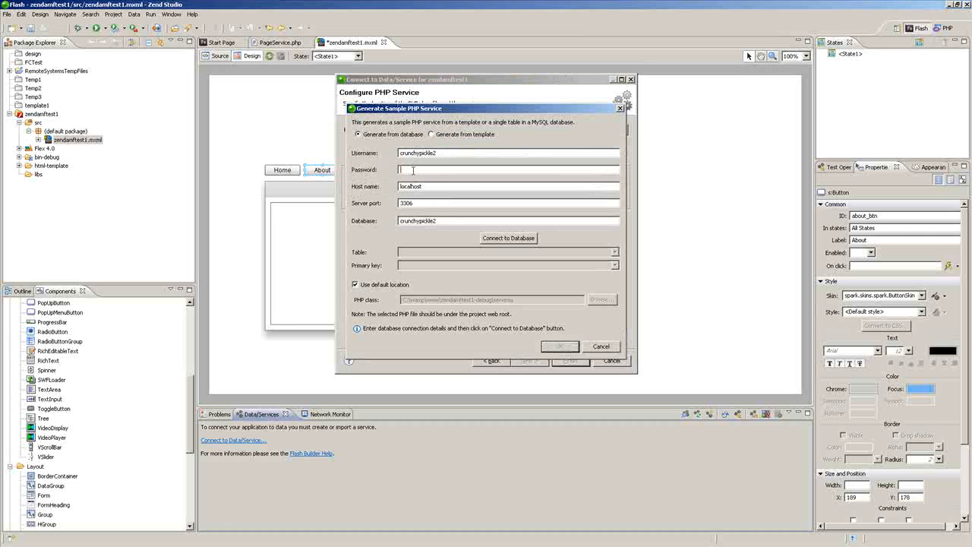
key("ctrl+v")
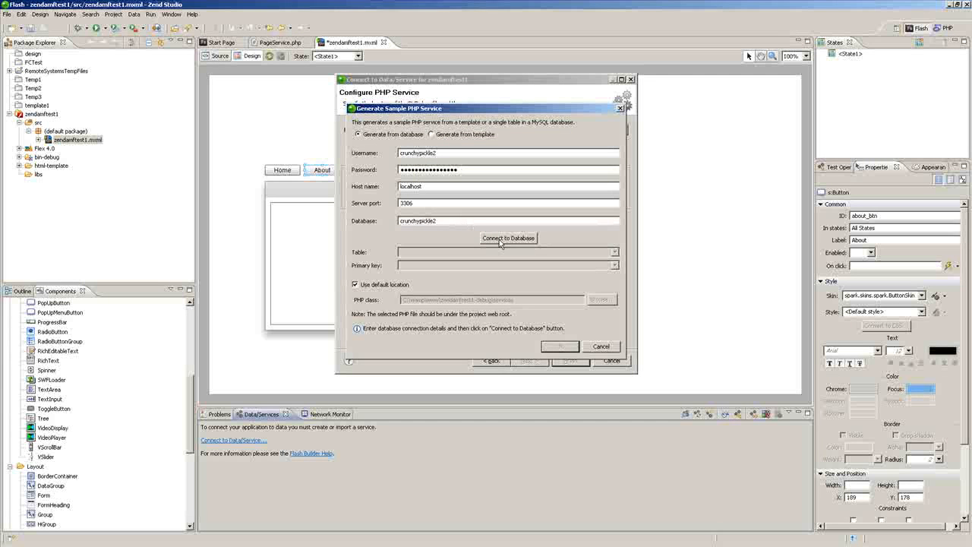
left_click(501, 240)
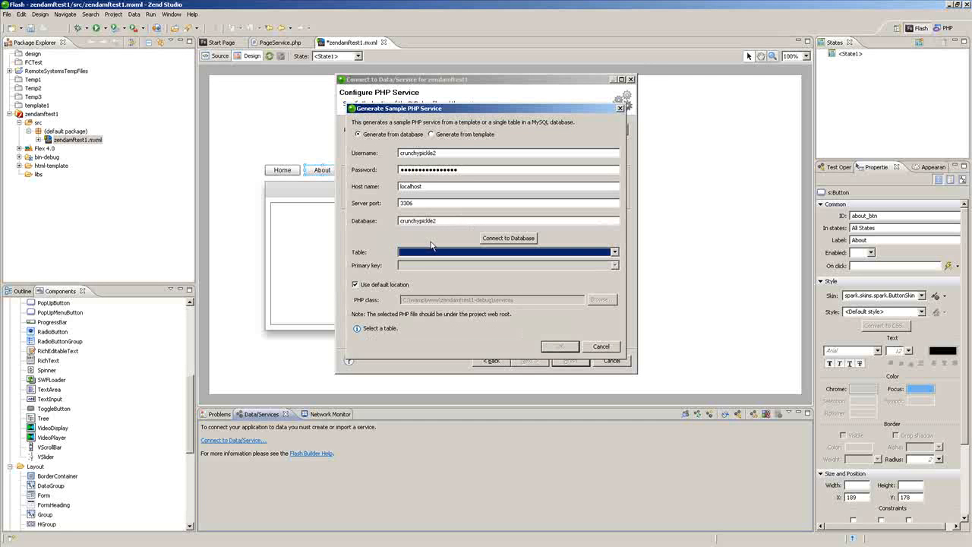
- Generate the sample PageService from the page table and finish the wizard
left_click(439, 253)
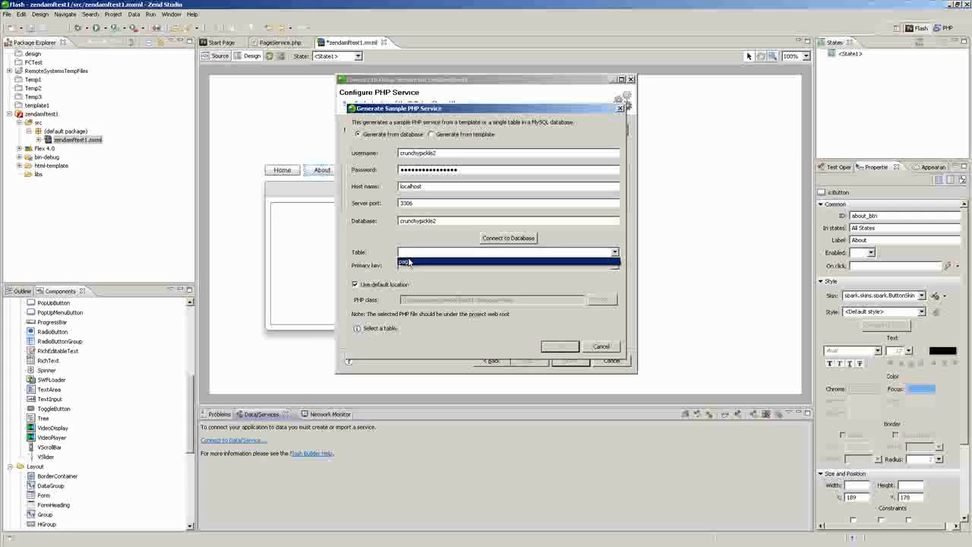
left_click(408, 261)
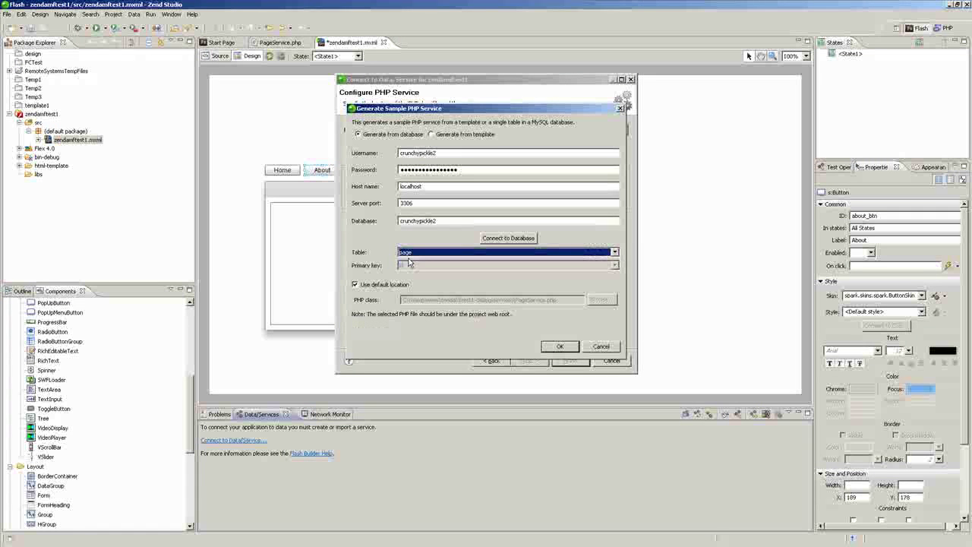
left_click(561, 346)
left_click(532, 266)
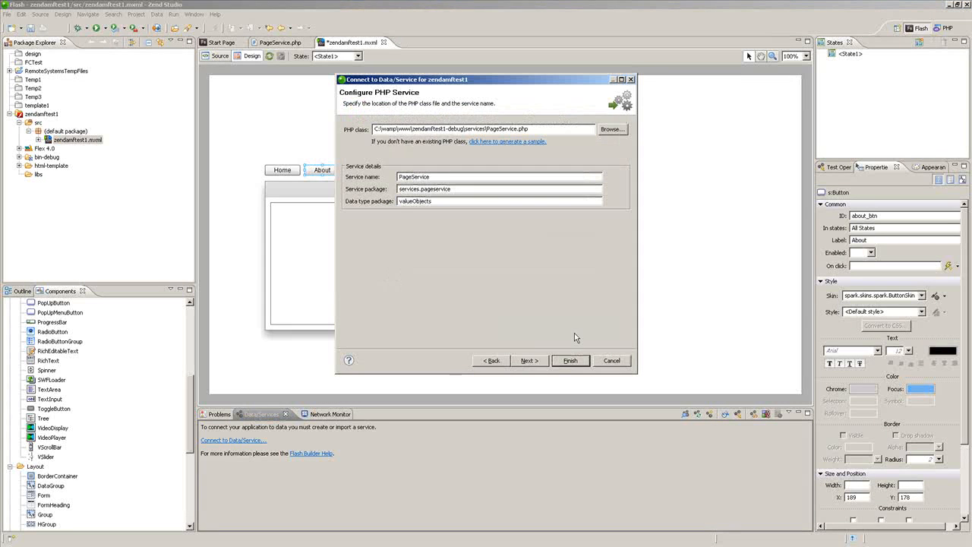
left_click(574, 363)
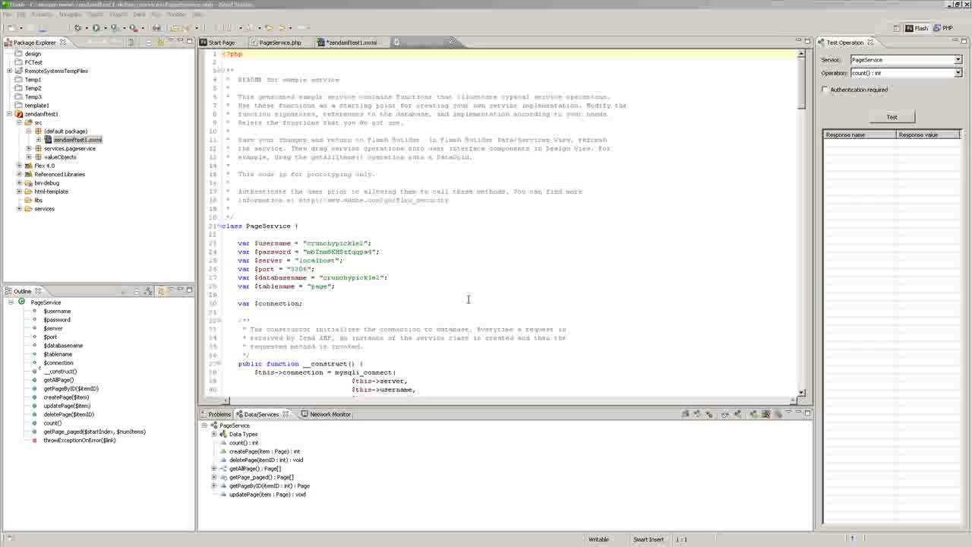
- Look over the generated PageService.php, then return to zendamftest1.mxml
left_click(477, 240)
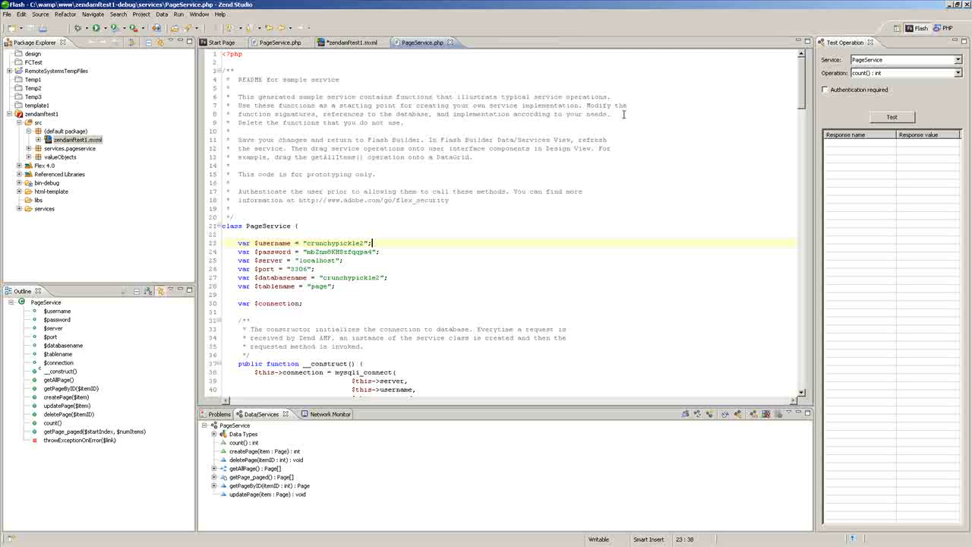
scroll(623, 114, "down", 2)
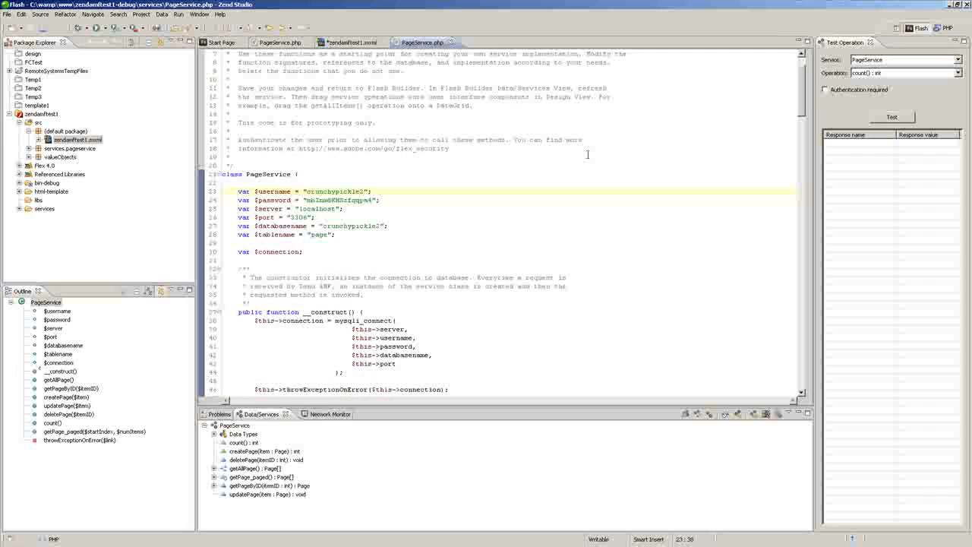
left_click(355, 44)
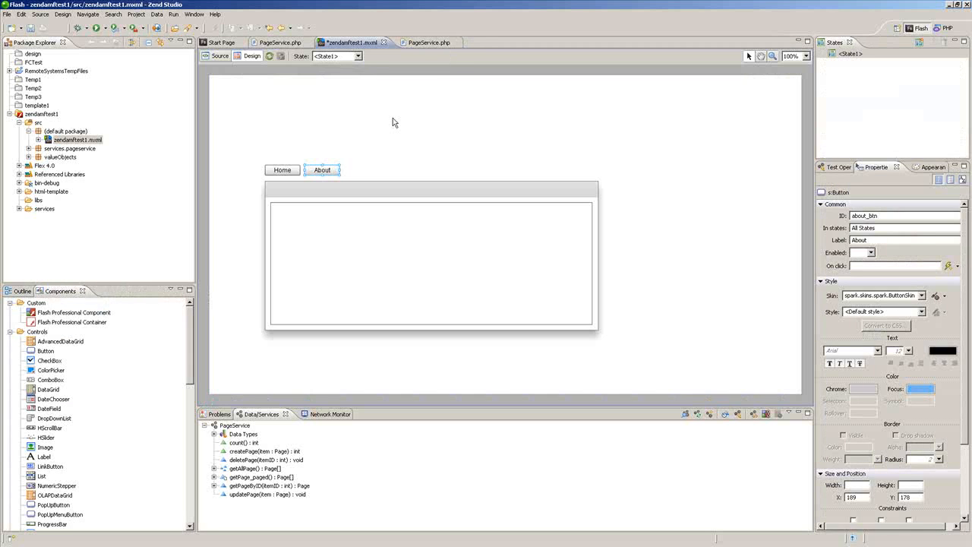
- Bind getPageByID to the text area with pagebody as its Text provider
left_click(286, 170)
left_click(215, 486)
left_click(252, 486)
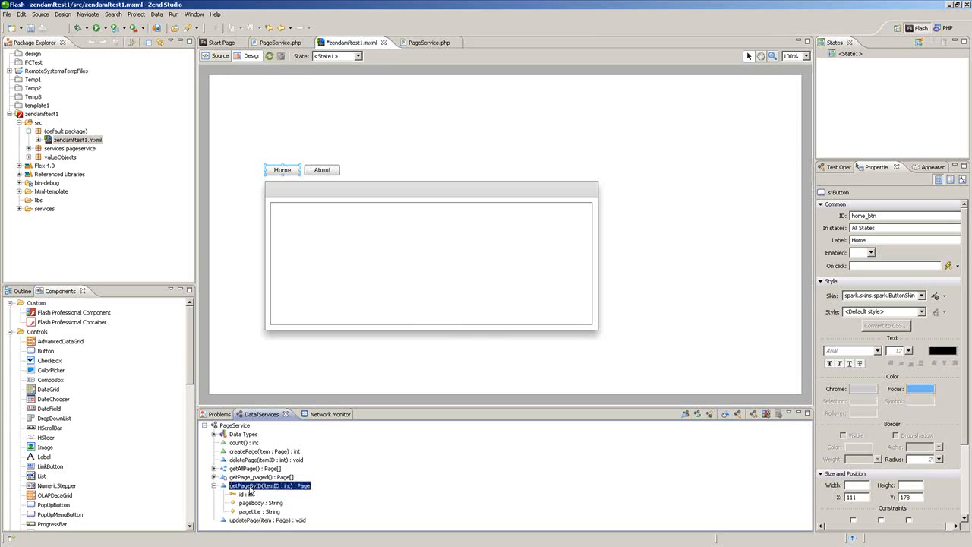
left_click_drag(251, 492, 346, 265)
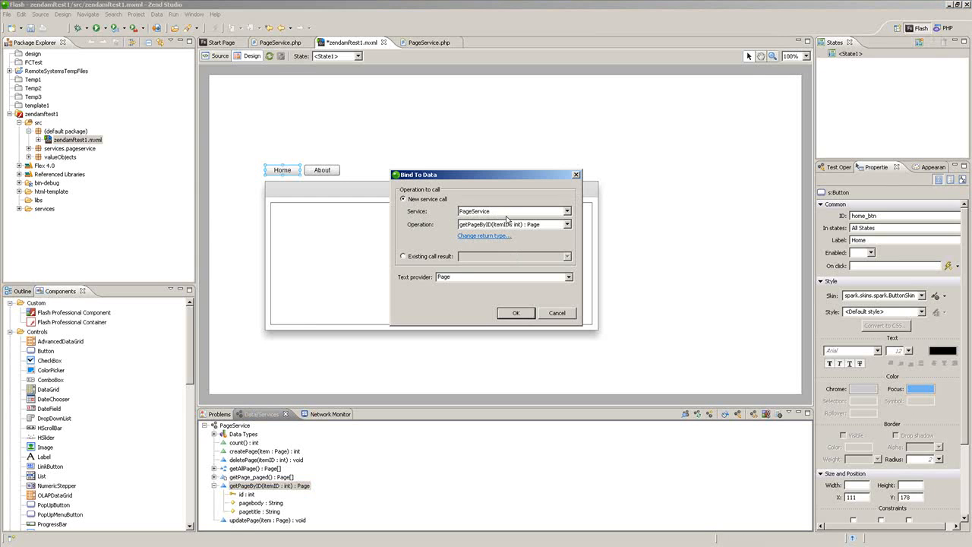
left_click(568, 277)
left_click(470, 311)
left_click(514, 313)
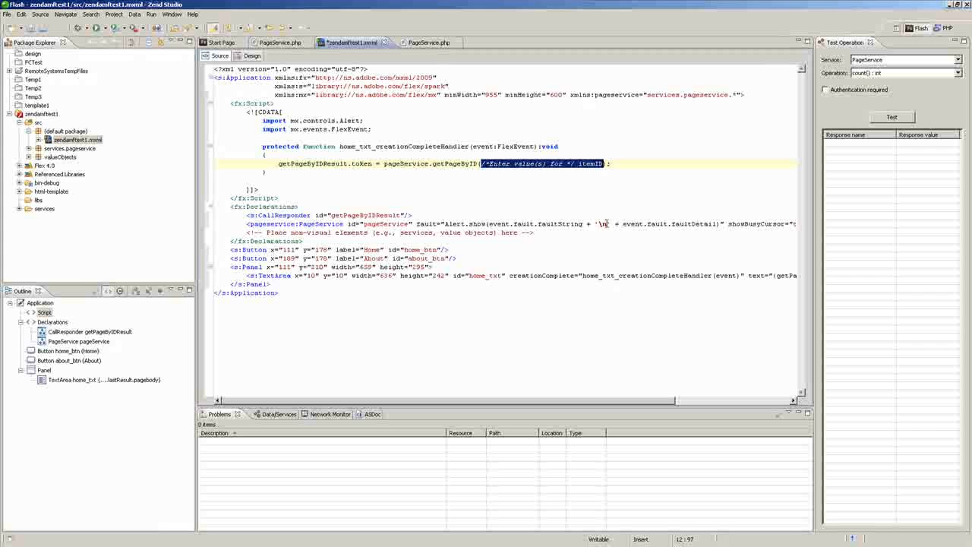
type("1")
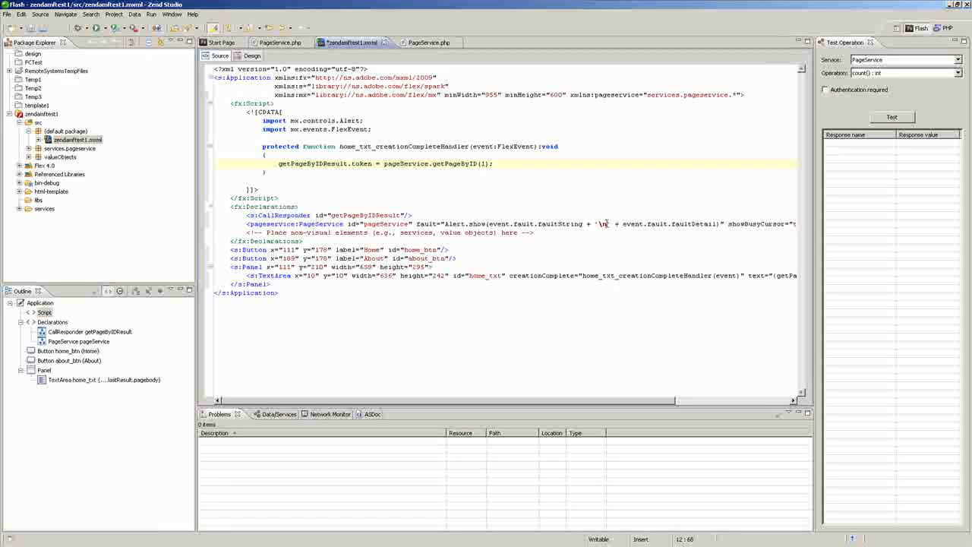
- Save the file and run zendamftest1 as a Web Application in Firefox
left_click(33, 28)
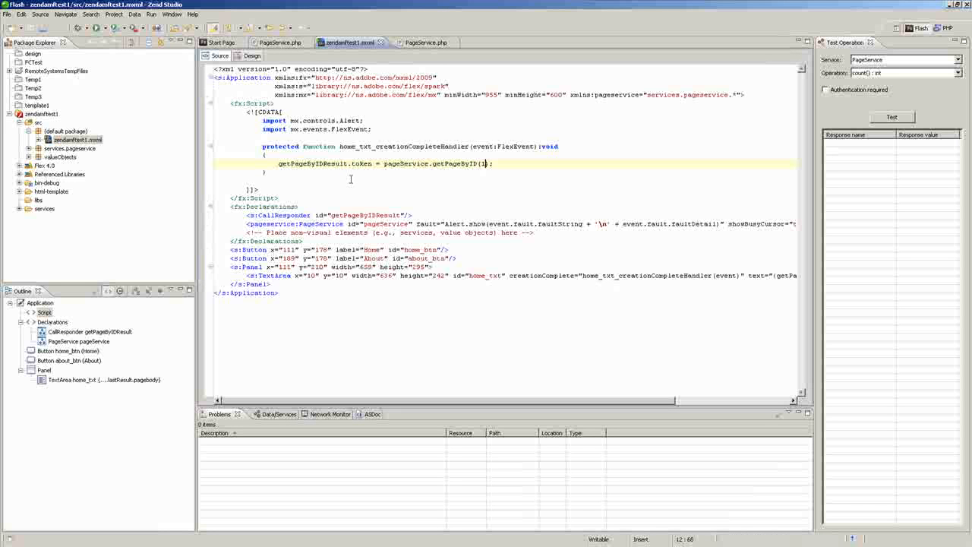
left_click(97, 28)
left_click(435, 205)
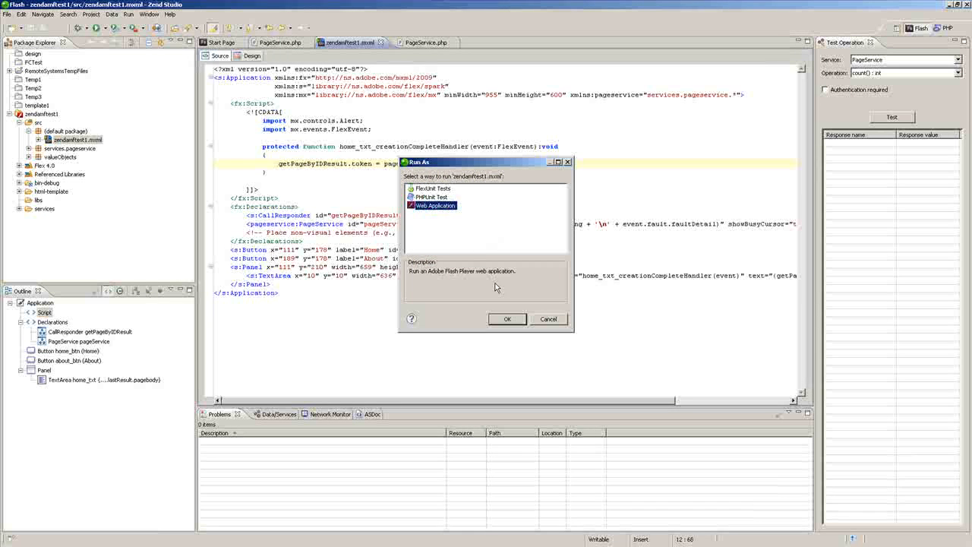
left_click(507, 318)
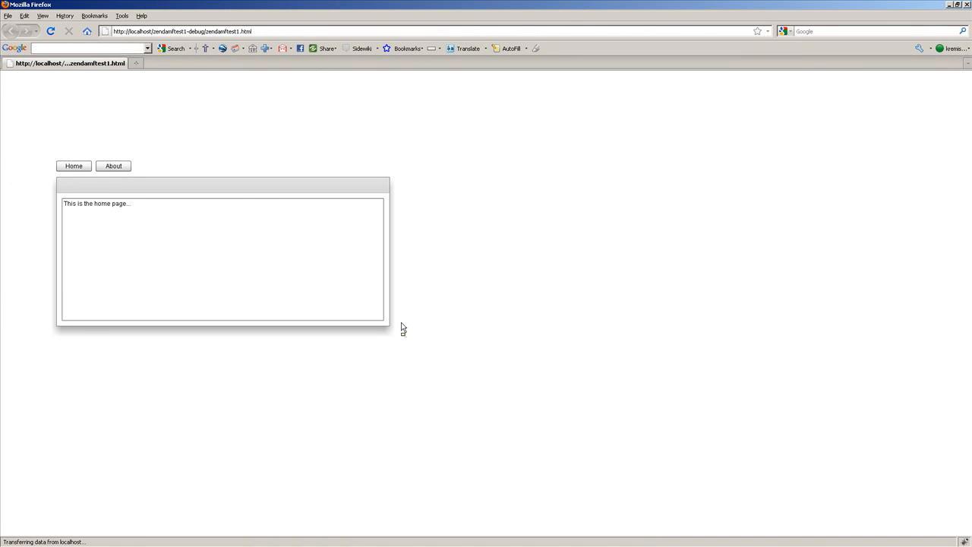
- Close the Firefox window showing 'This is the home page...' and return to the MXML code
key("alt+F4")
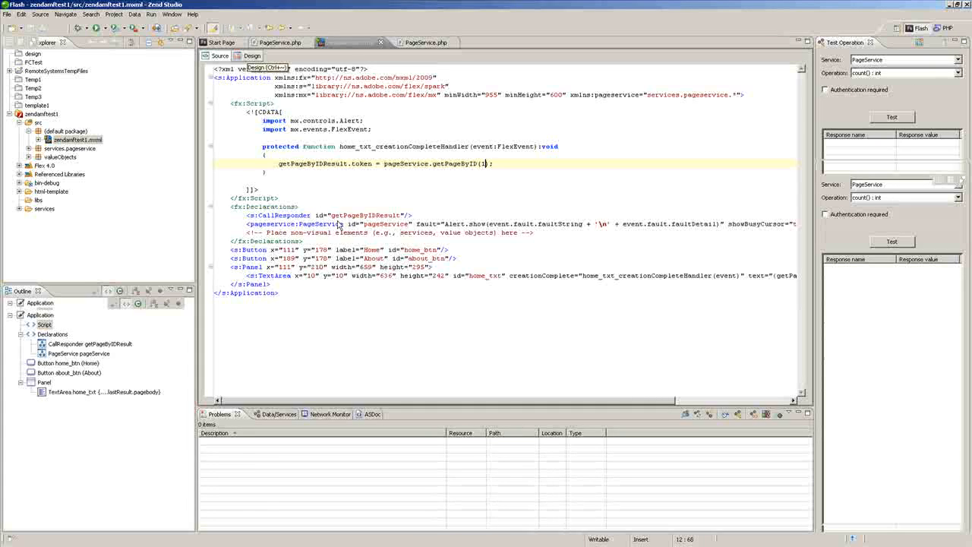
- In Design view, add a new view state named About alongside State1
key("ctrl+grave")
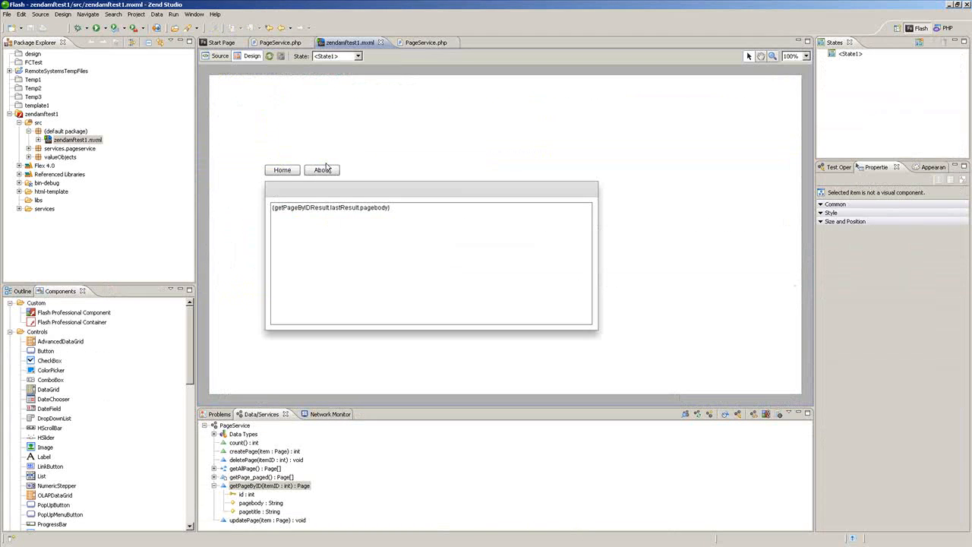
left_click(281, 171)
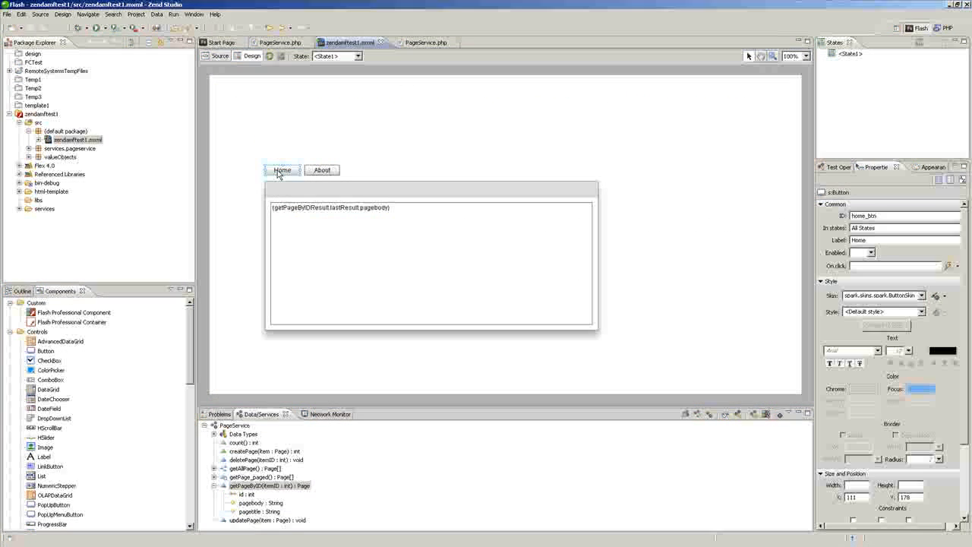
left_click(859, 57)
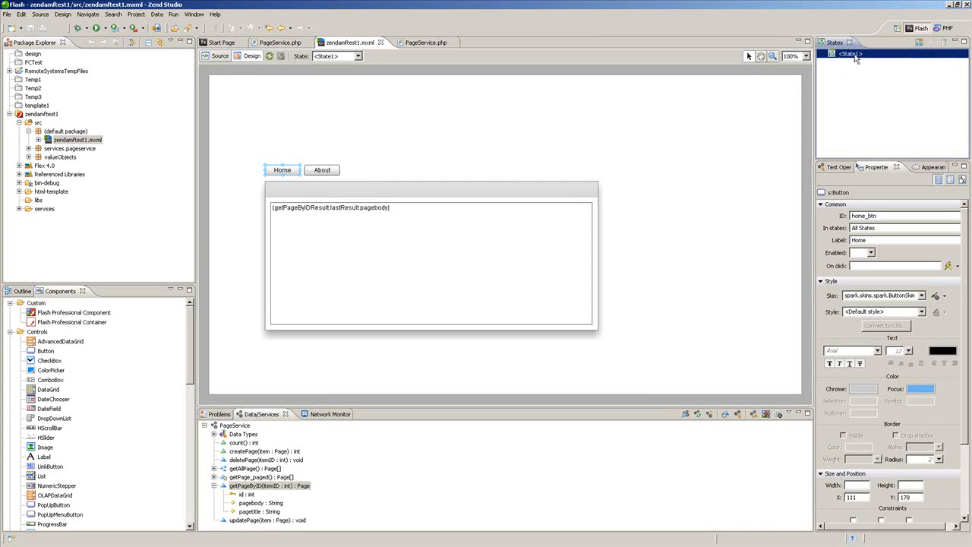
double_click(860, 60)
type("About")
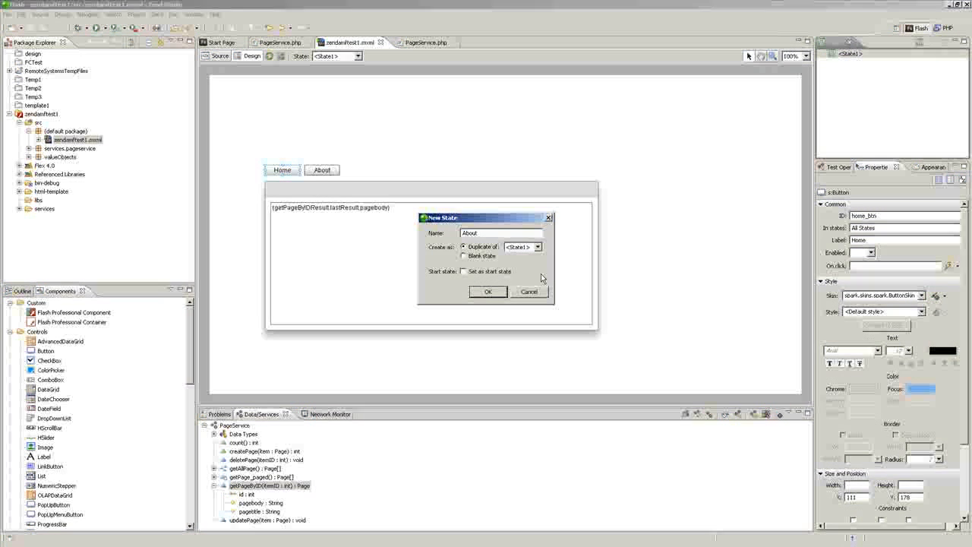
left_click(486, 293)
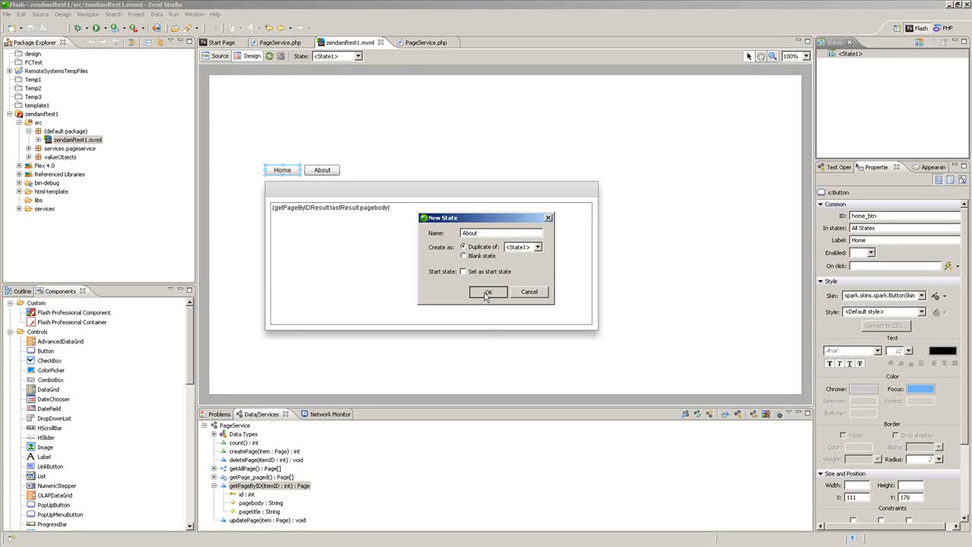
left_click(486, 293)
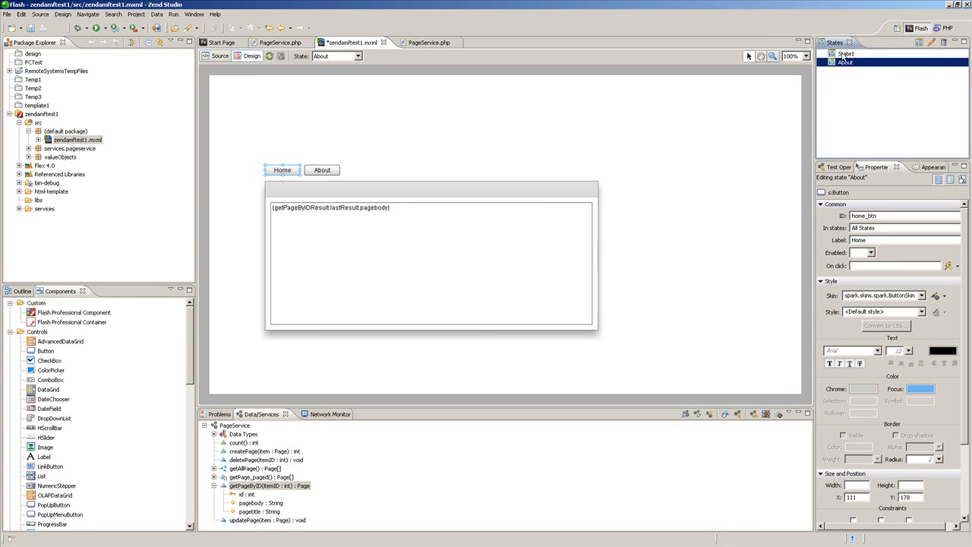
- Rename the original State1 view state to Home
left_click(844, 54)
right_click(843, 54)
left_click(858, 67)
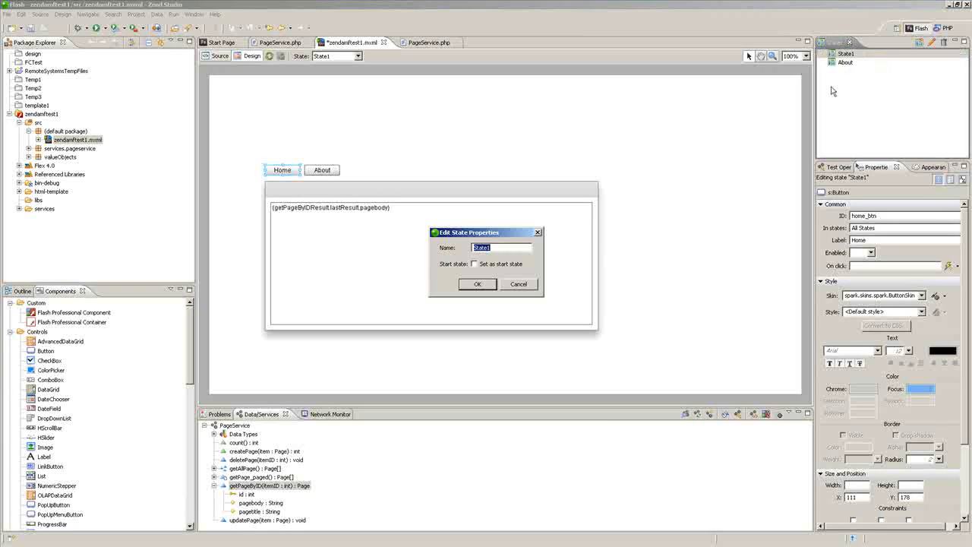
type("Home")
key("Return")
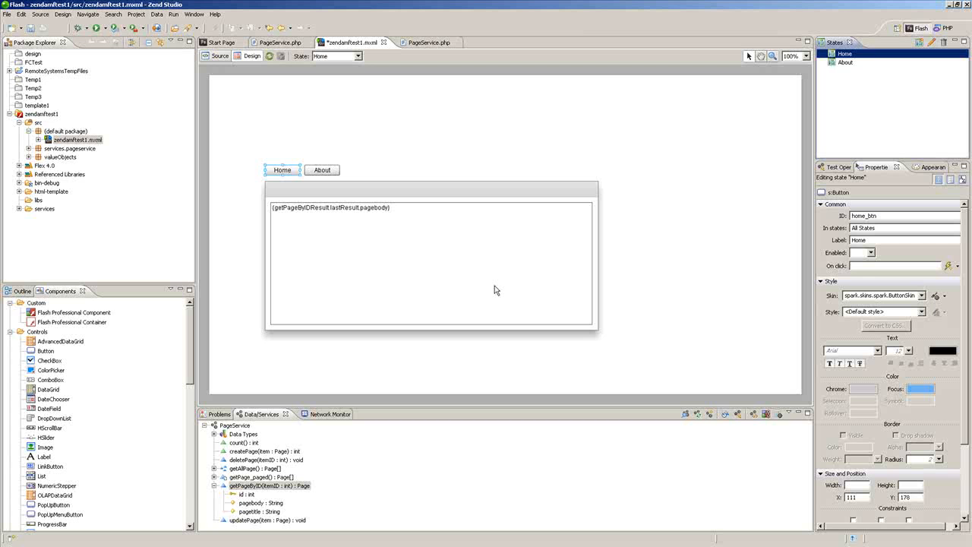
- Copy the page text area into the About state as home_txt0 and remove the original there
left_click(364, 257)
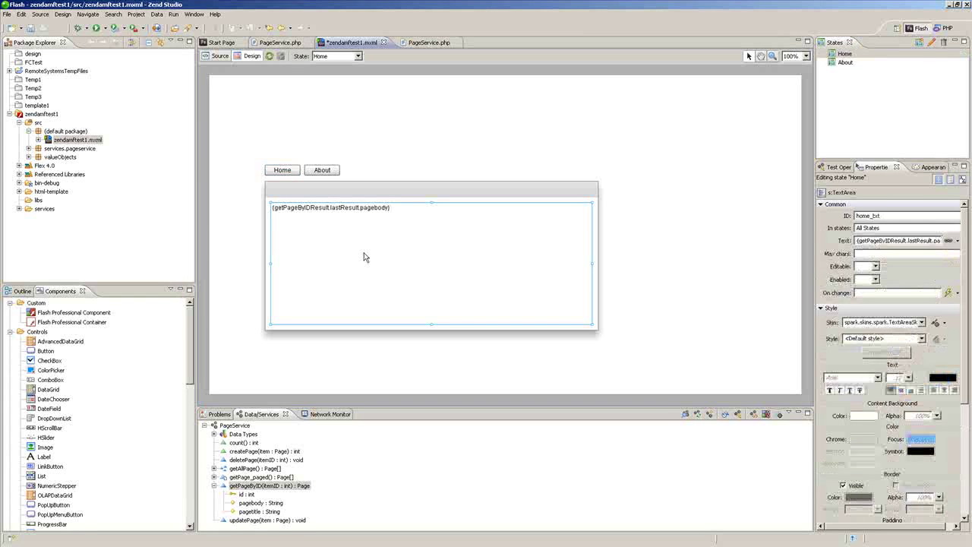
right_click(425, 245)
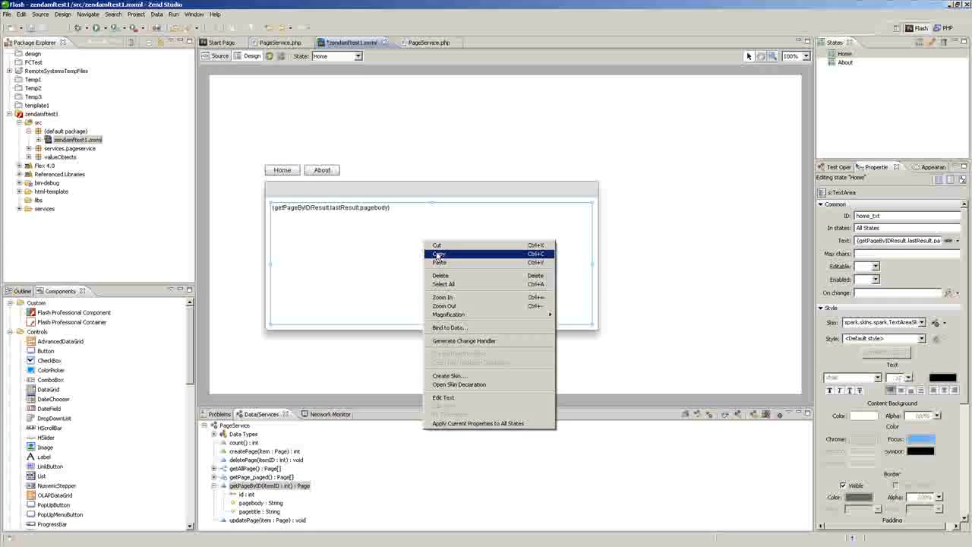
left_click(438, 255)
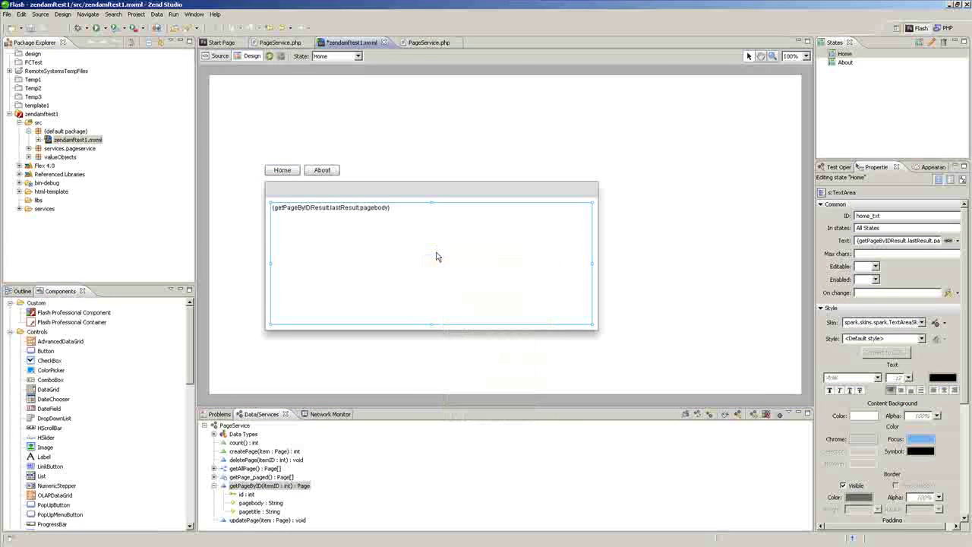
left_click(847, 62)
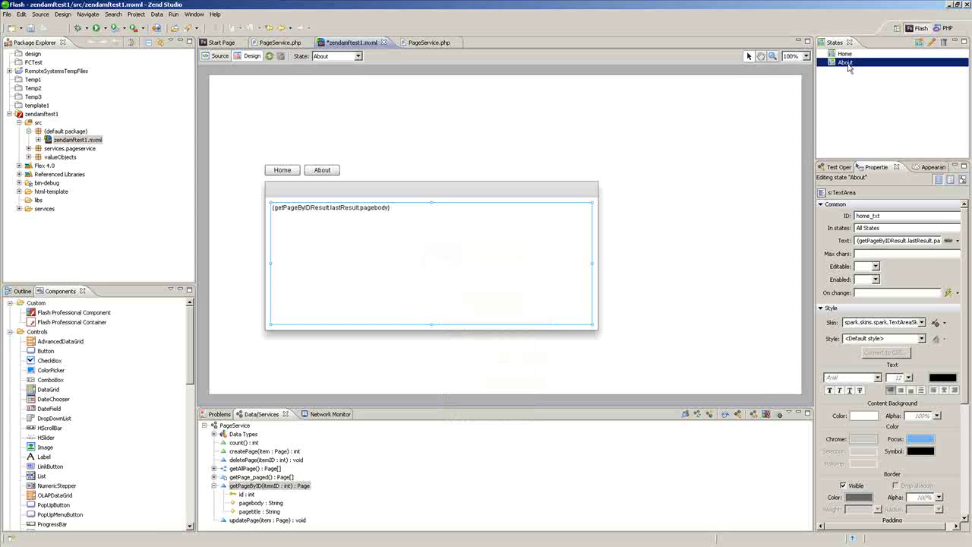
left_click(421, 236)
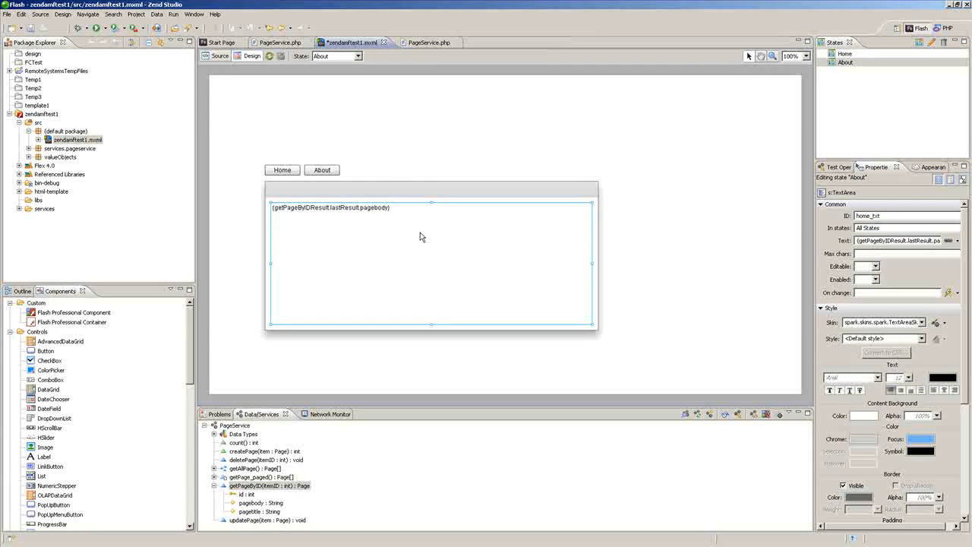
key("Delete")
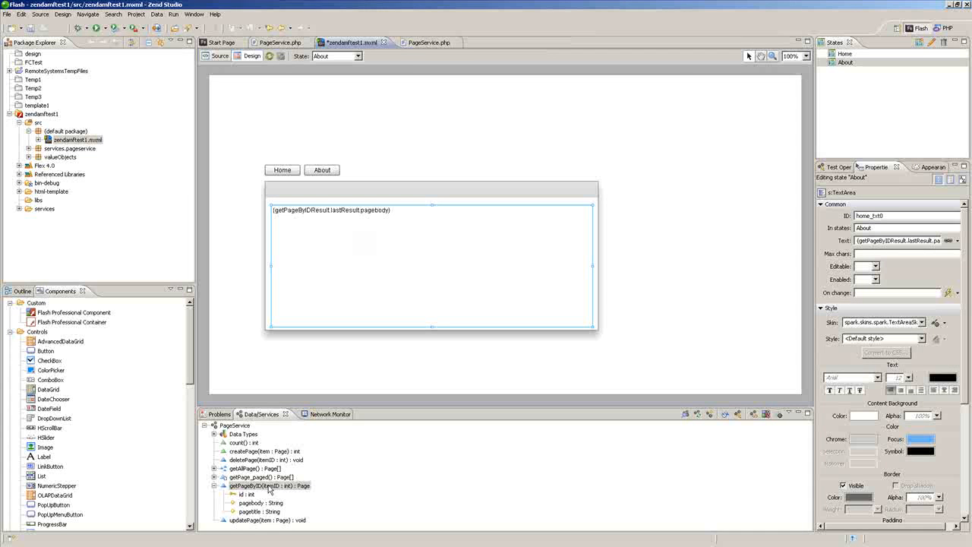
- Bind home_txt0 to a new getPageByID call (getPageByIDResult2) showing pagebody, replacing the old binding
left_click_drag(268, 489, 379, 270)
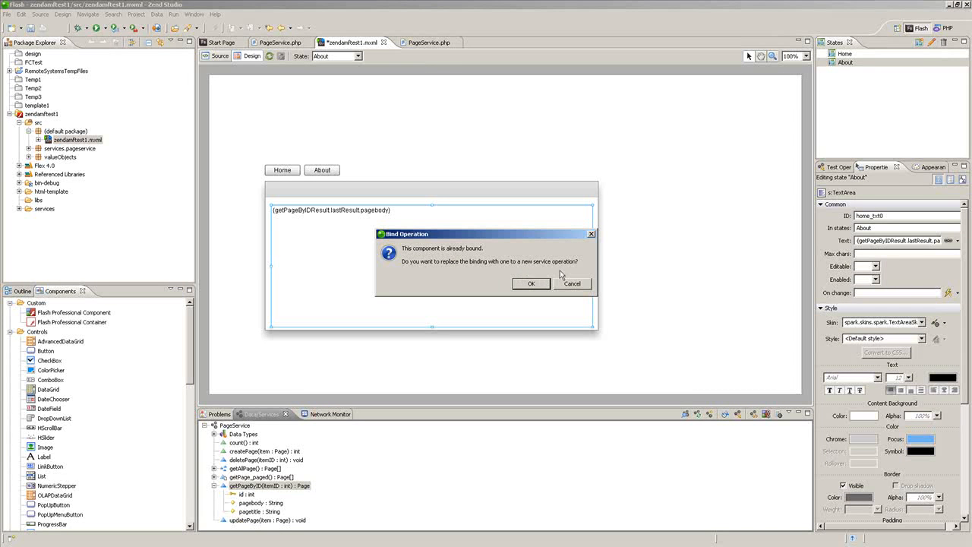
left_click(532, 284)
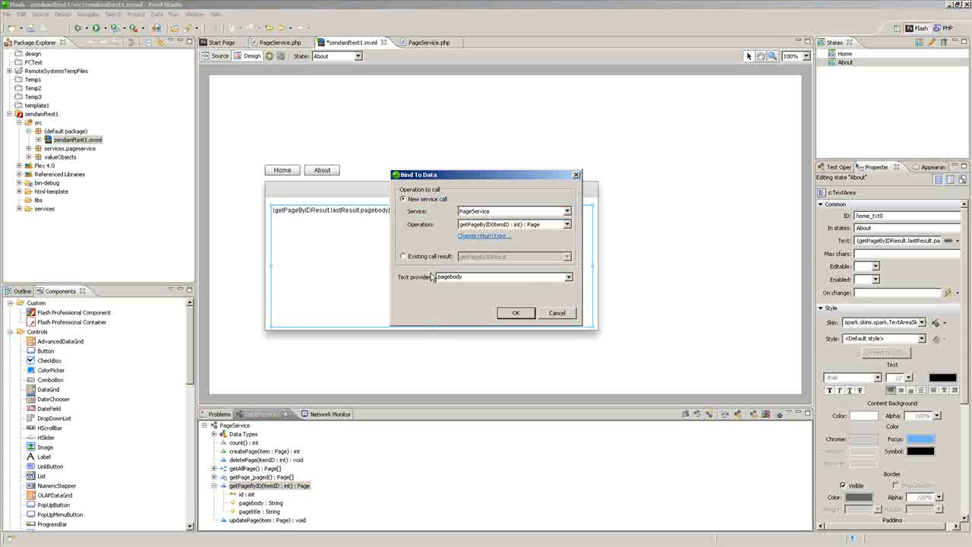
left_click(515, 313)
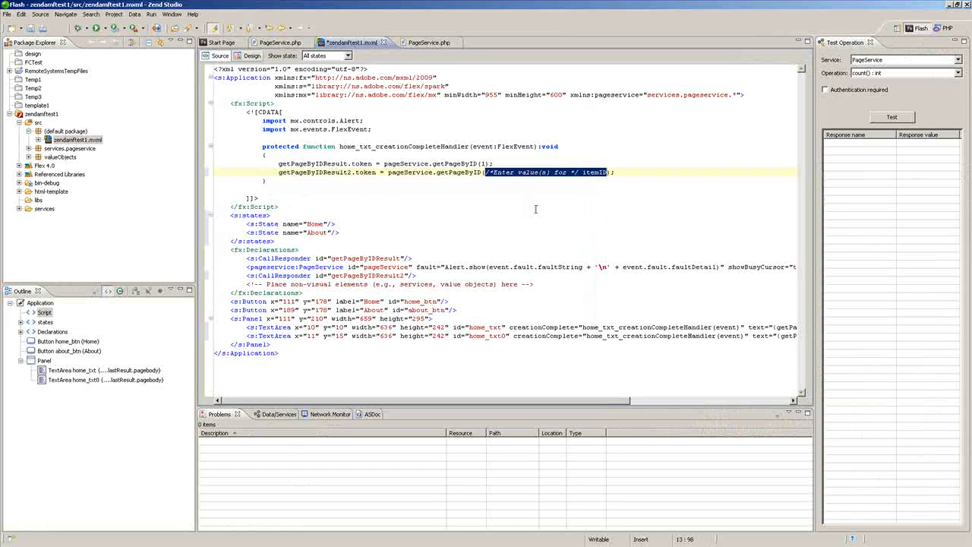
type(")")
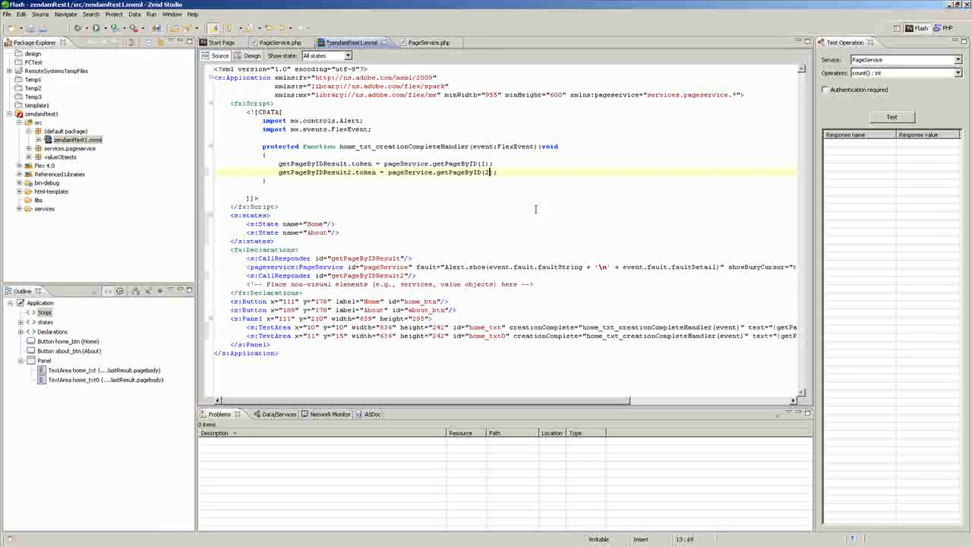
- Set getPageByIDResult2's call argument to page 2 and save the file
key("ctrl+s")
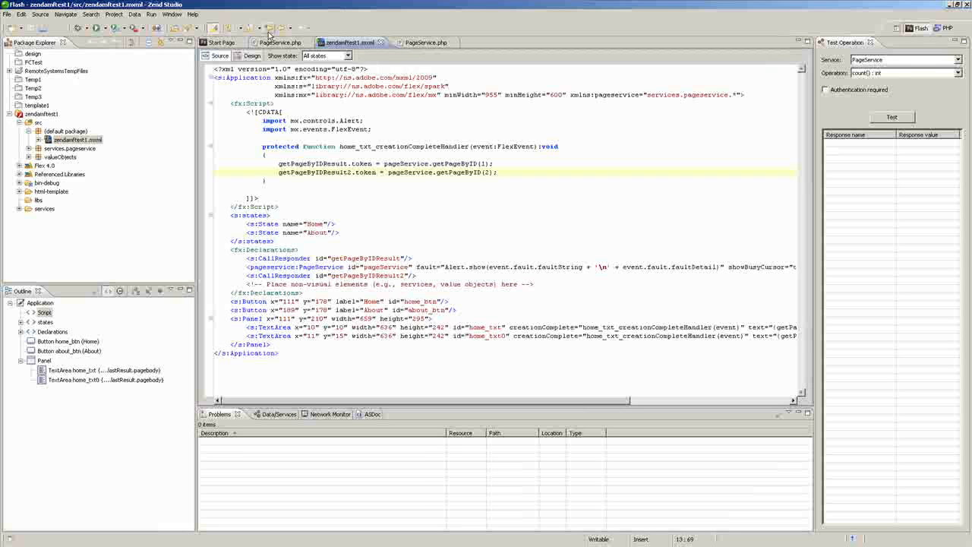
- In Design view, toggle the Home button's Enabled property and leave it enabled
left_click(251, 56)
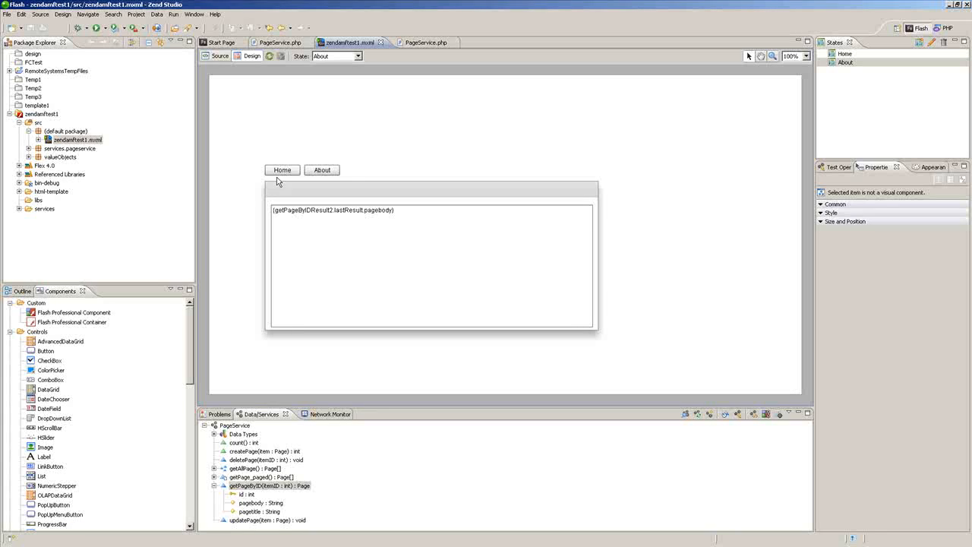
left_click(283, 170)
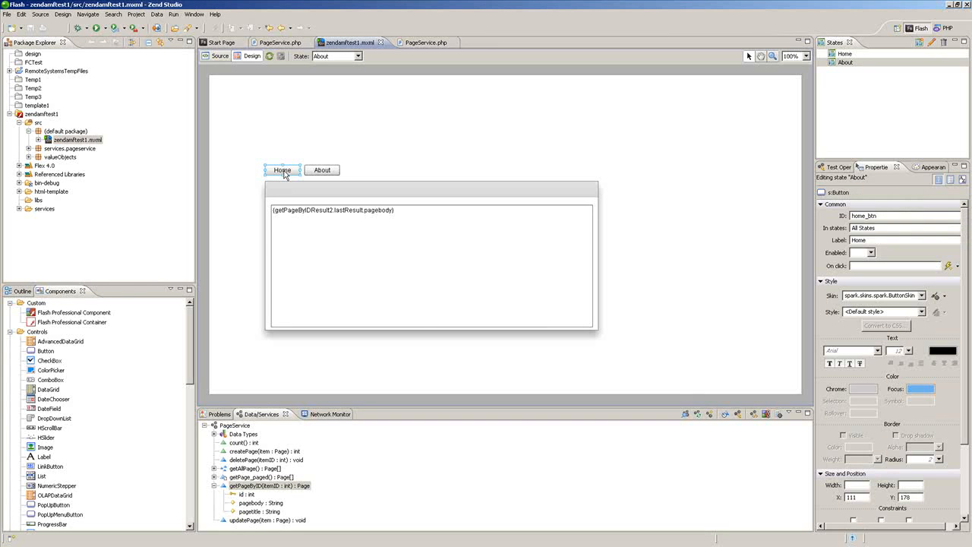
right_click(284, 174)
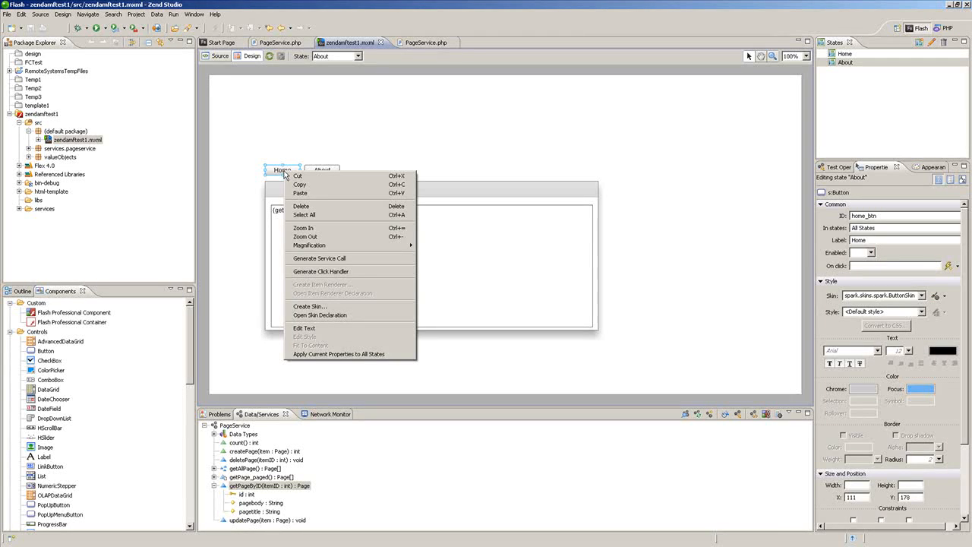
left_click(402, 136)
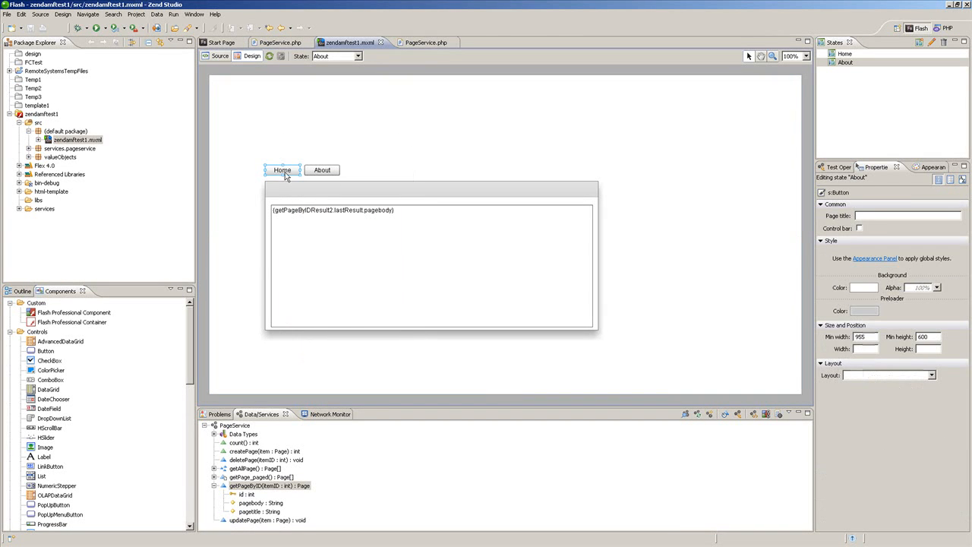
left_click(871, 253)
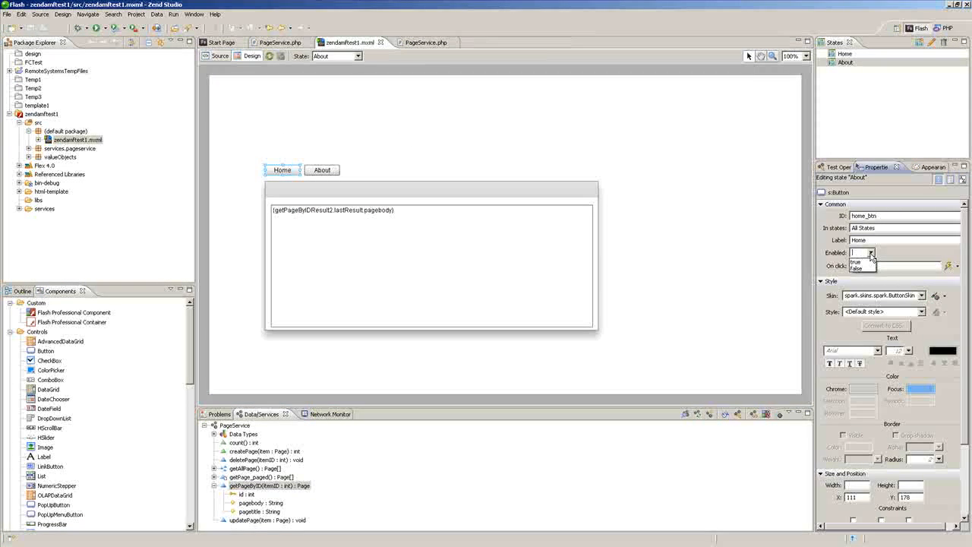
left_click(856, 268)
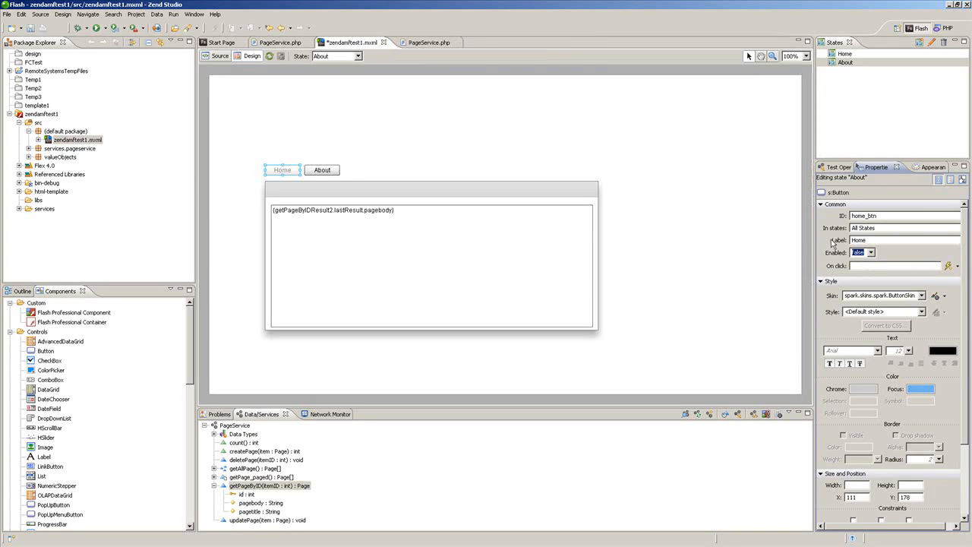
left_click(858, 252)
key("Up")
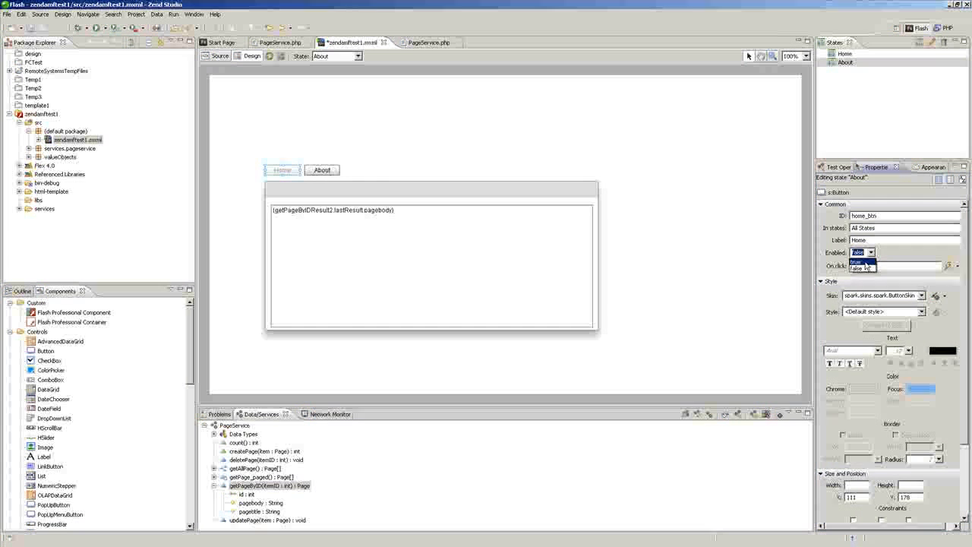
- In the Home state, set the Home button's Enabled to false
left_click(847, 56)
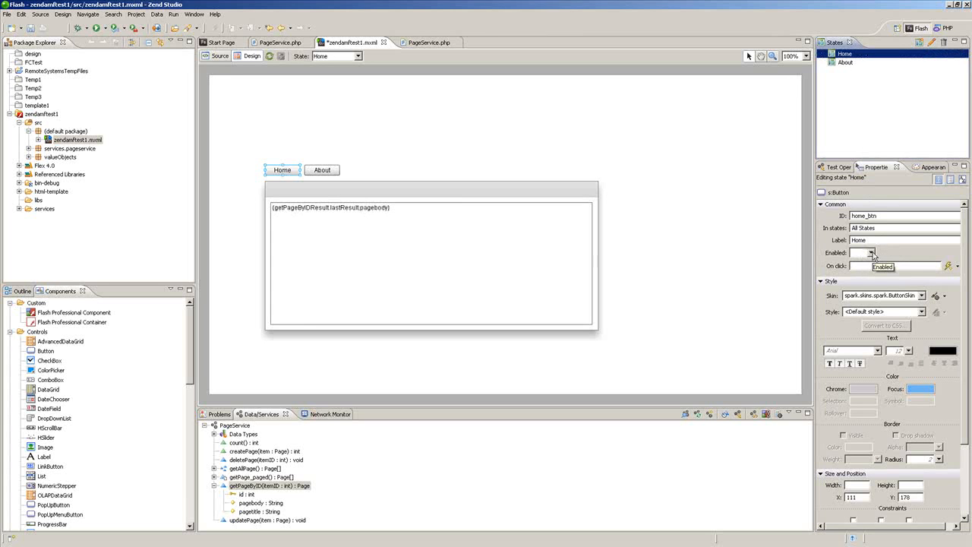
left_click(866, 253)
left_click(862, 269)
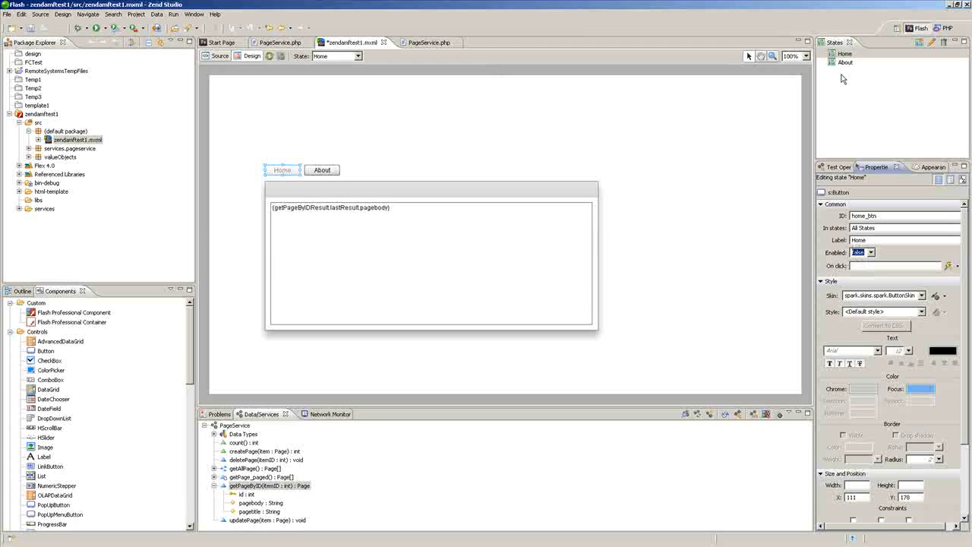
- In the About state, set the About button's Enabled to false, then return to the Home state
left_click(846, 62)
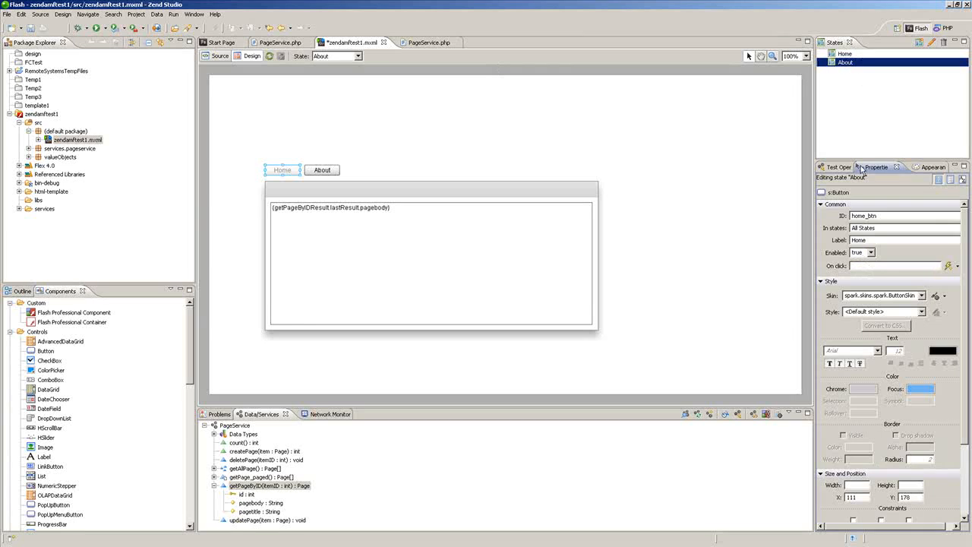
left_click(322, 170)
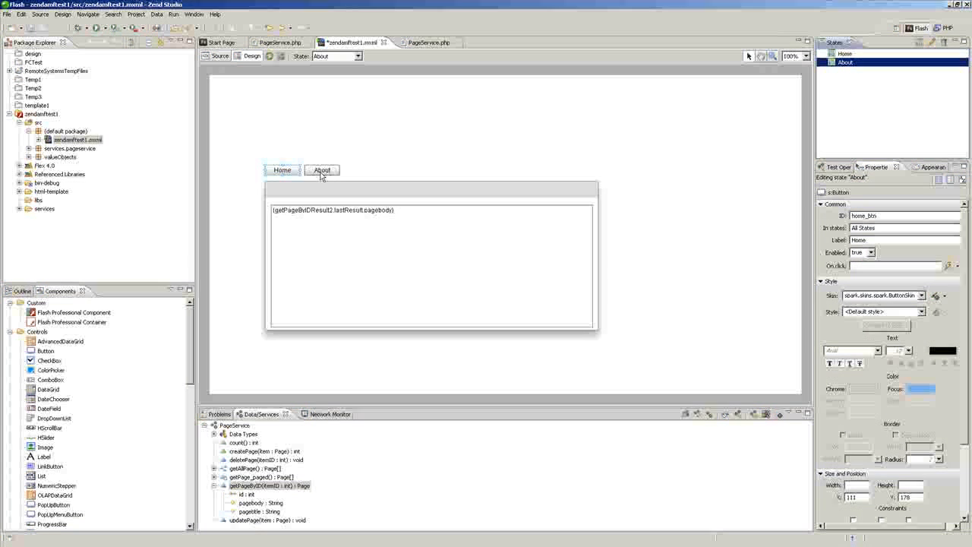
left_click(871, 252)
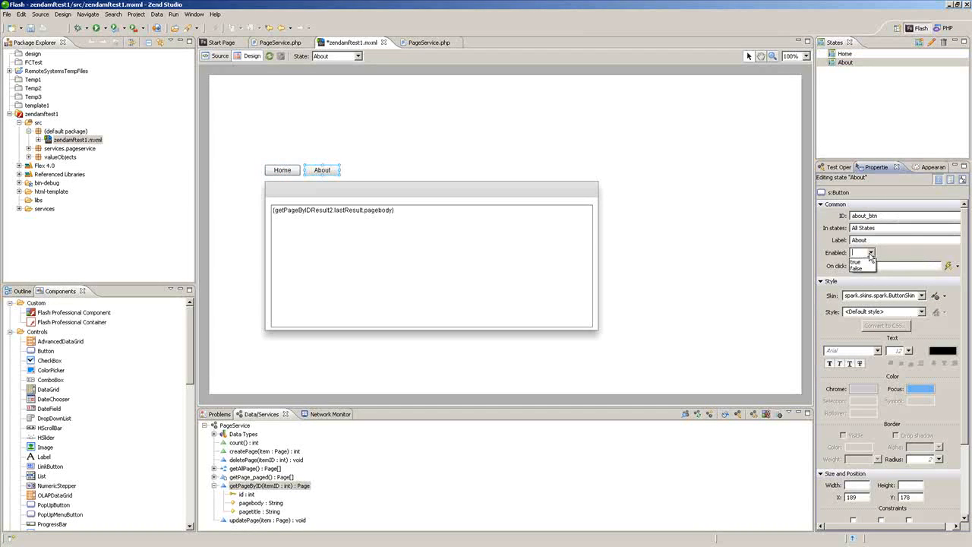
left_click(865, 269)
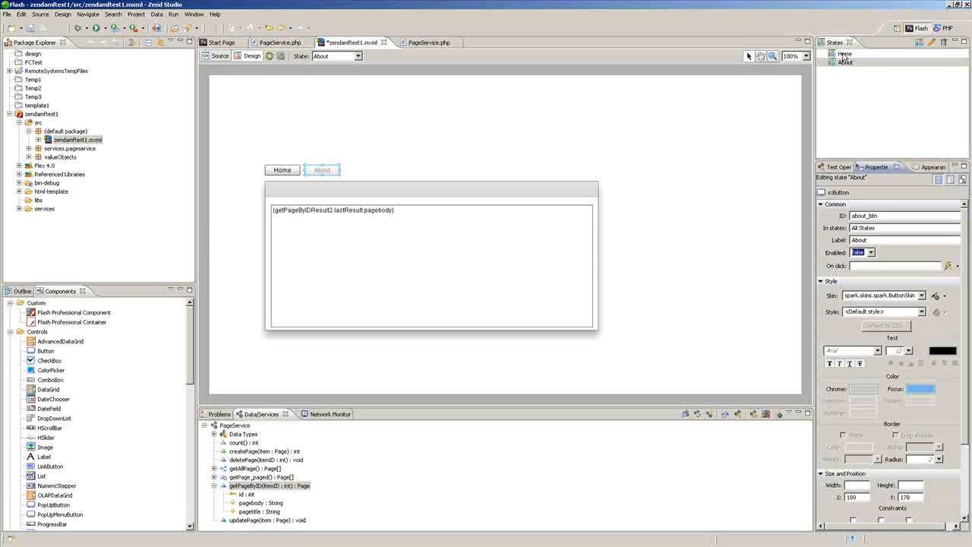
left_click(844, 54)
left_click(283, 170)
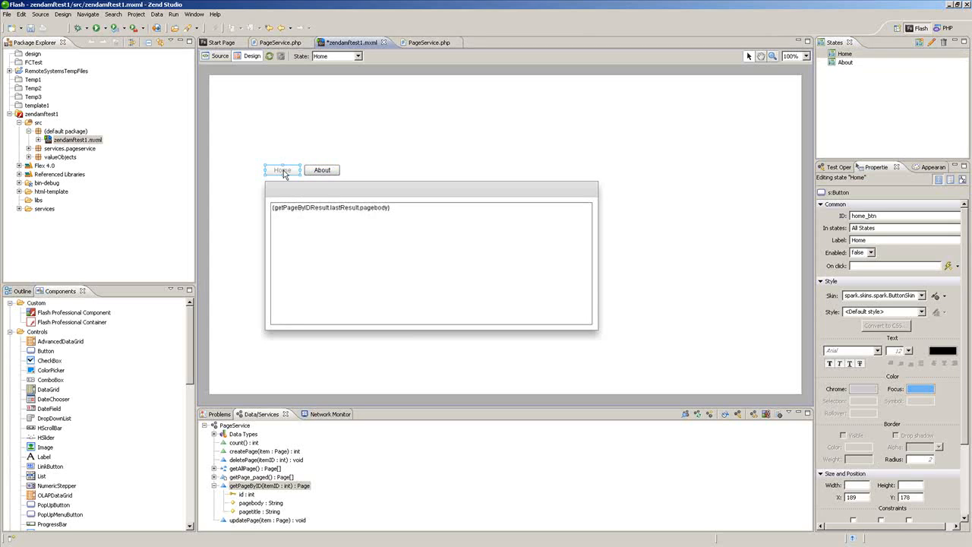
- Generate a Home button click handler that sets currentState = "Home"
right_click(283, 174)
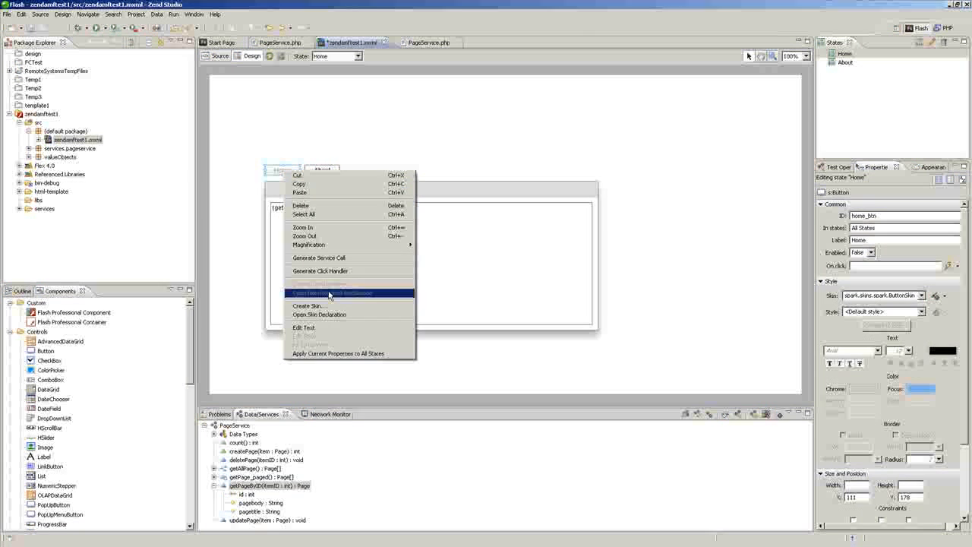
left_click(320, 270)
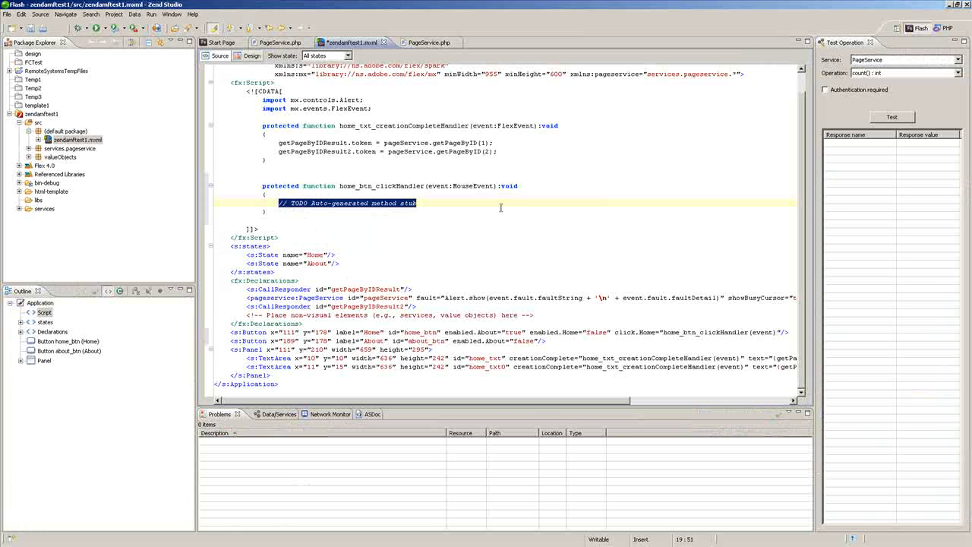
type("curre")
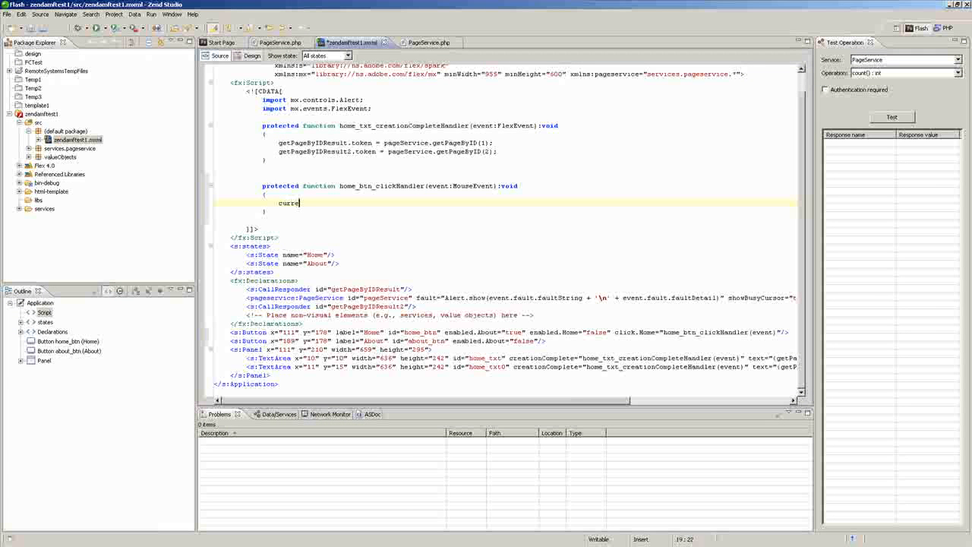
type("ntState = ")
type("\"Home\"")
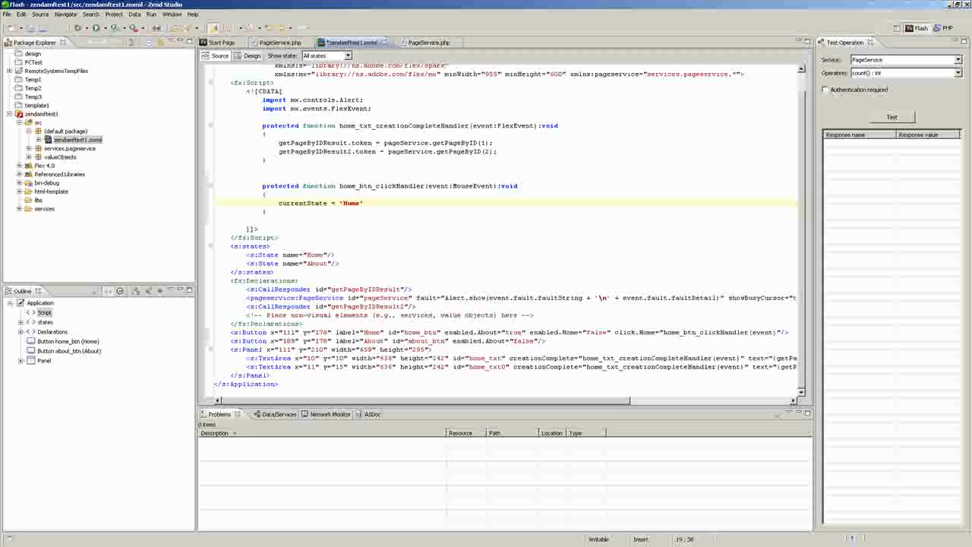
type(";")
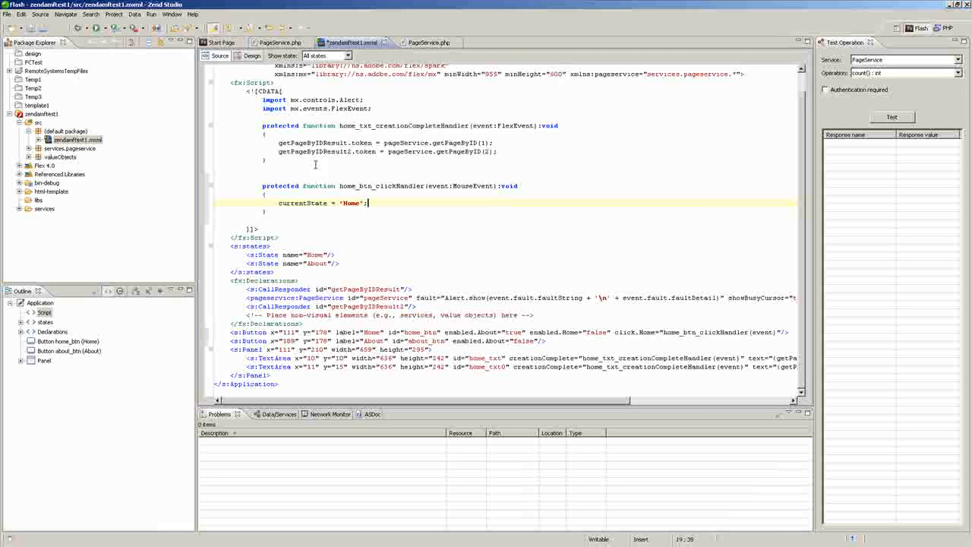
left_click(251, 57)
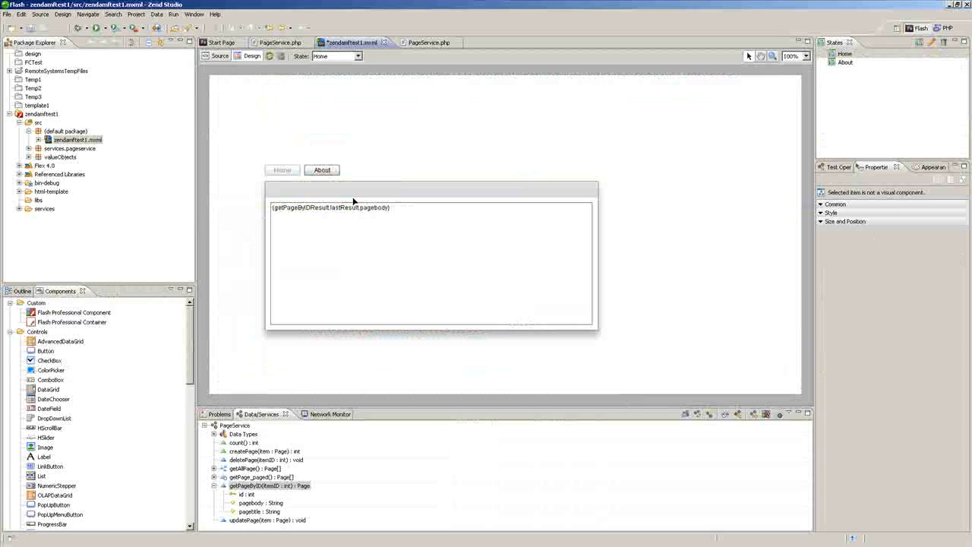
- Generate an About button click handler that sets currentState = "About", dismissing a mistaken service call dialog
left_click(327, 173)
right_click(327, 176)
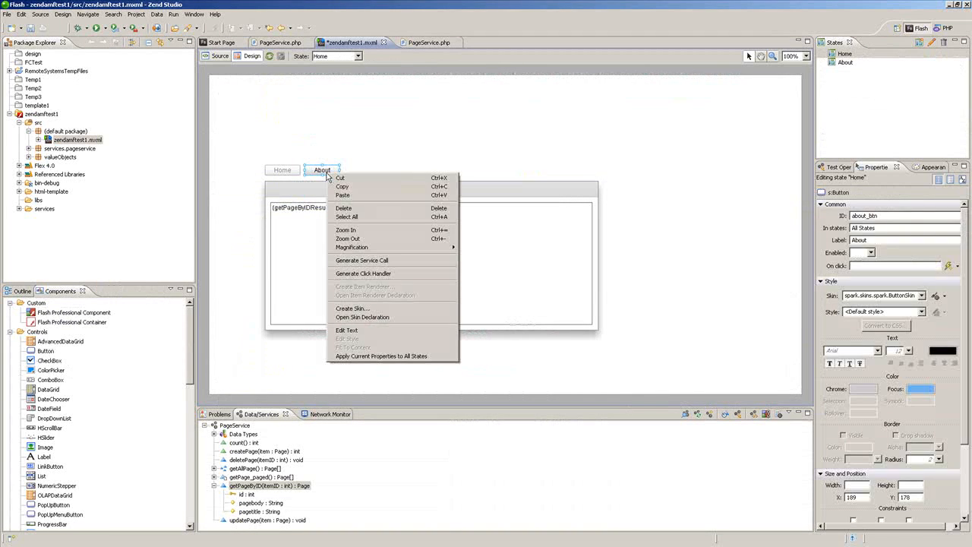
left_click(351, 260)
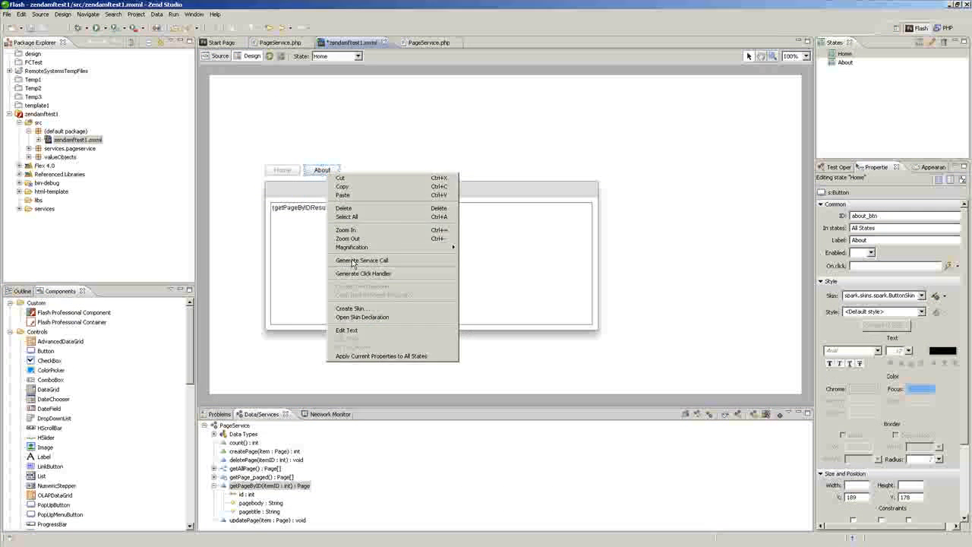
left_click(500, 289)
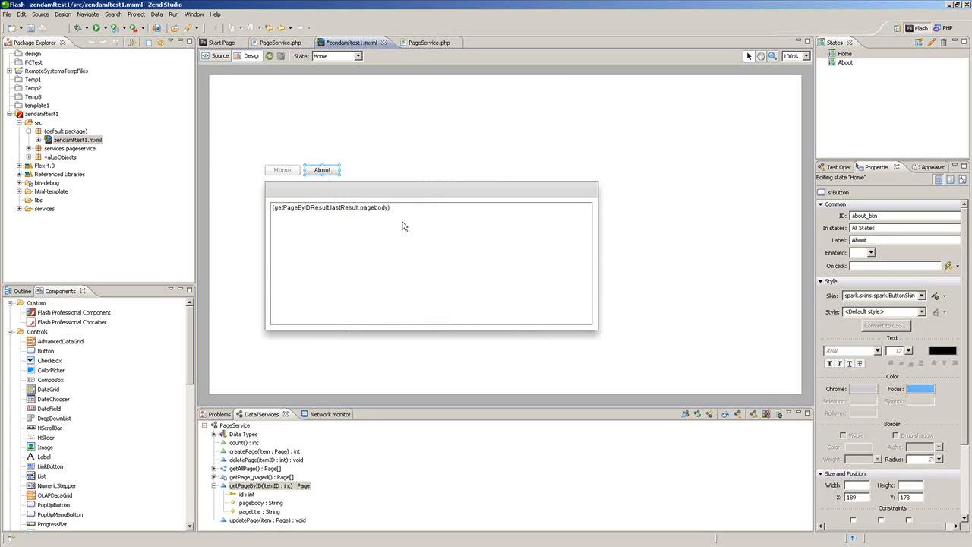
right_click(327, 168)
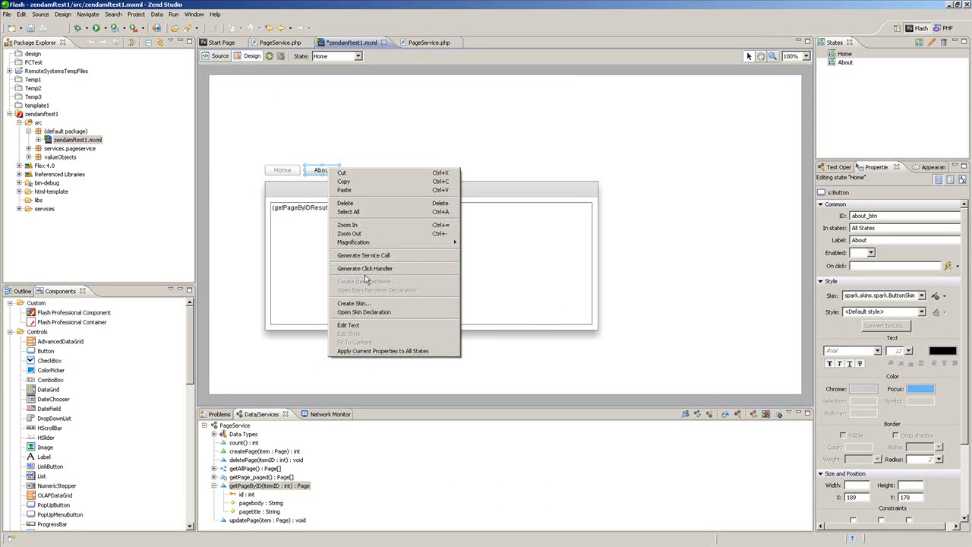
left_click(370, 270)
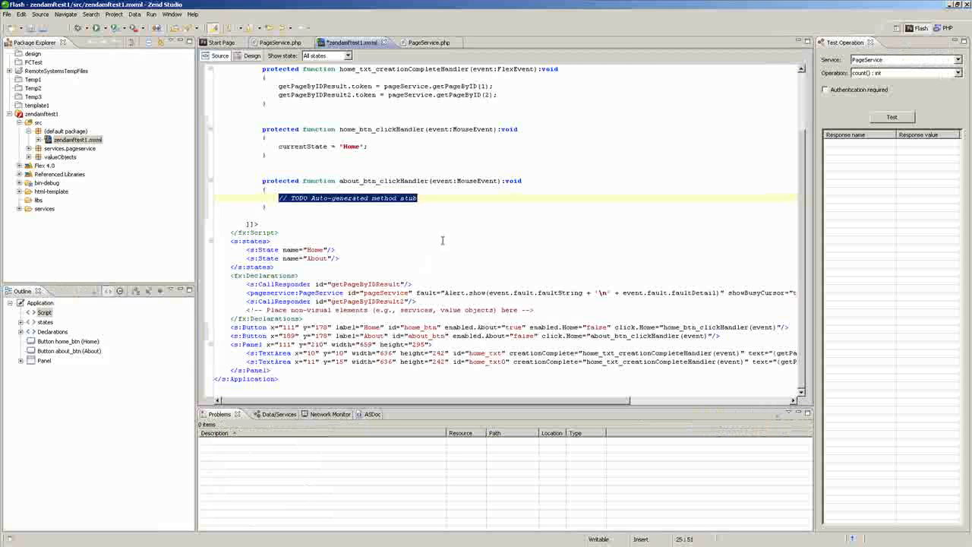
type("current")
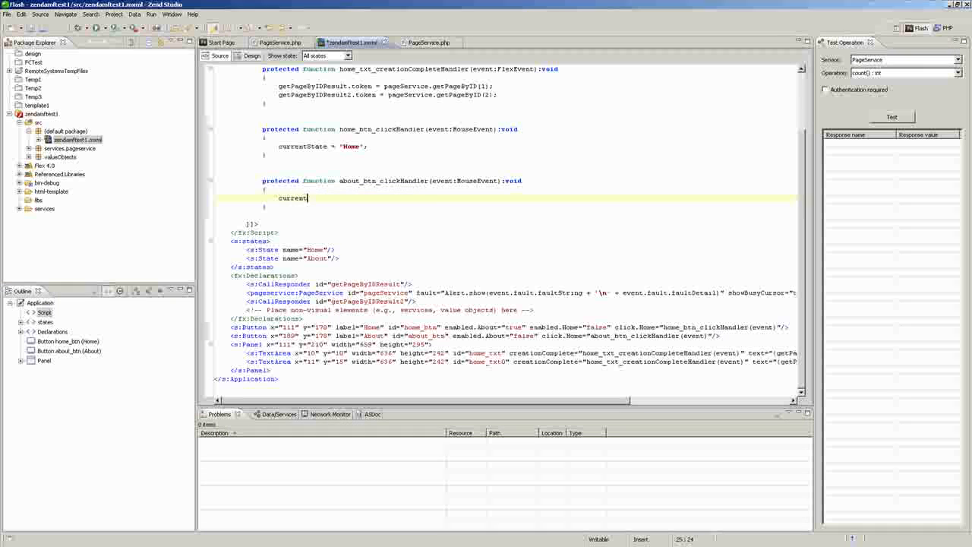
type("State")
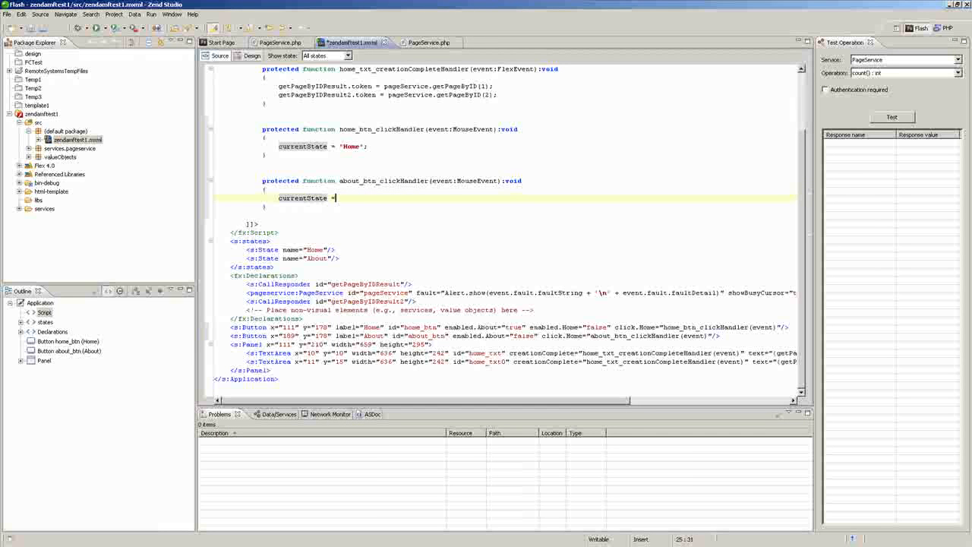
type(" = 'Abou")
type("t';")
left_click_drag(555, 401, 611, 401)
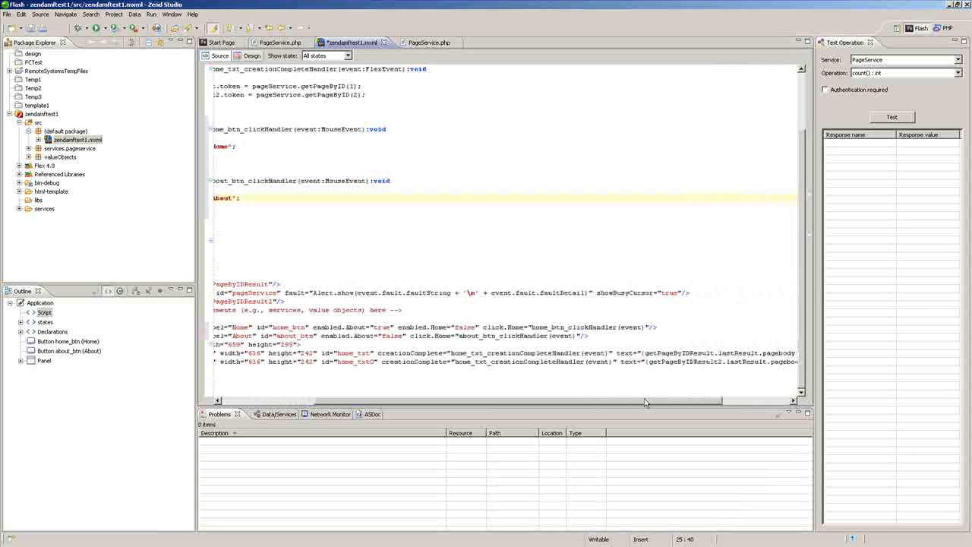
left_click_drag(611, 401, 647, 401)
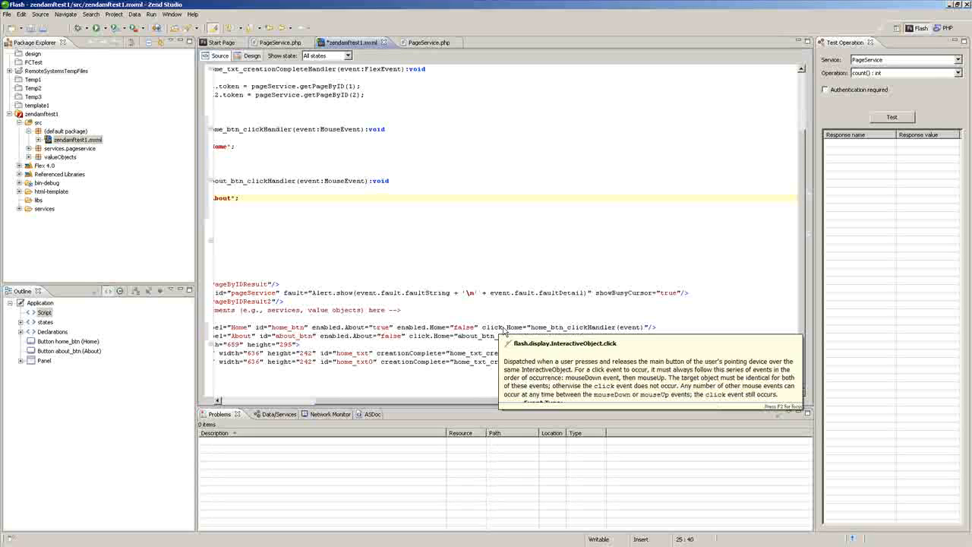
- Remove the .Home suffix from both buttons' click attributes, then save and run the project
left_click(502, 327)
left_click_drag(502, 327, 524, 328)
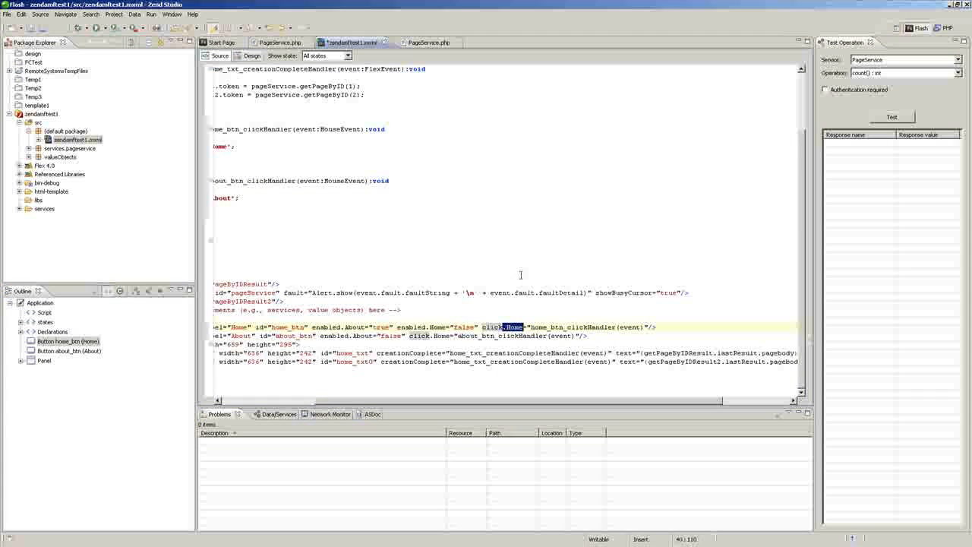
key("Delete")
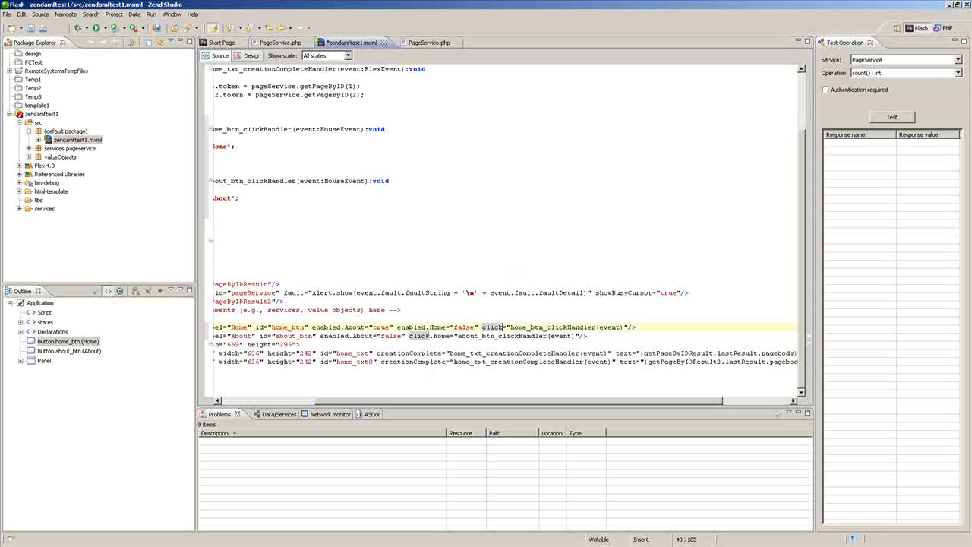
left_click(430, 336)
left_click_drag(431, 336, 451, 336)
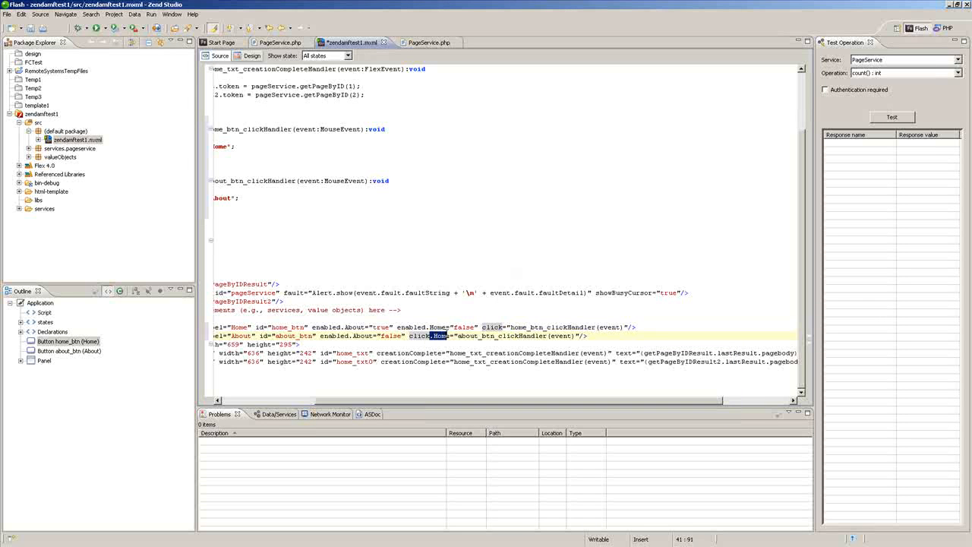
key("Delete")
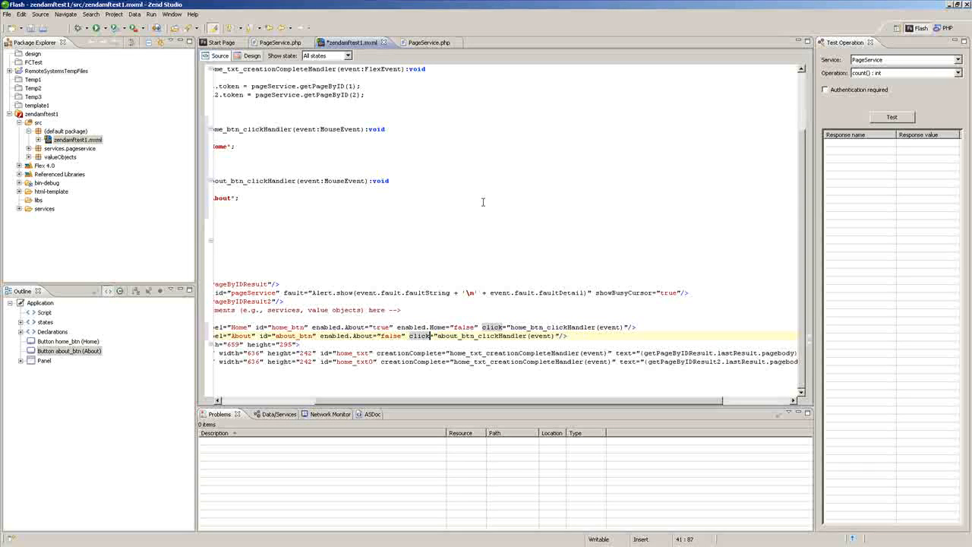
left_click(30, 28)
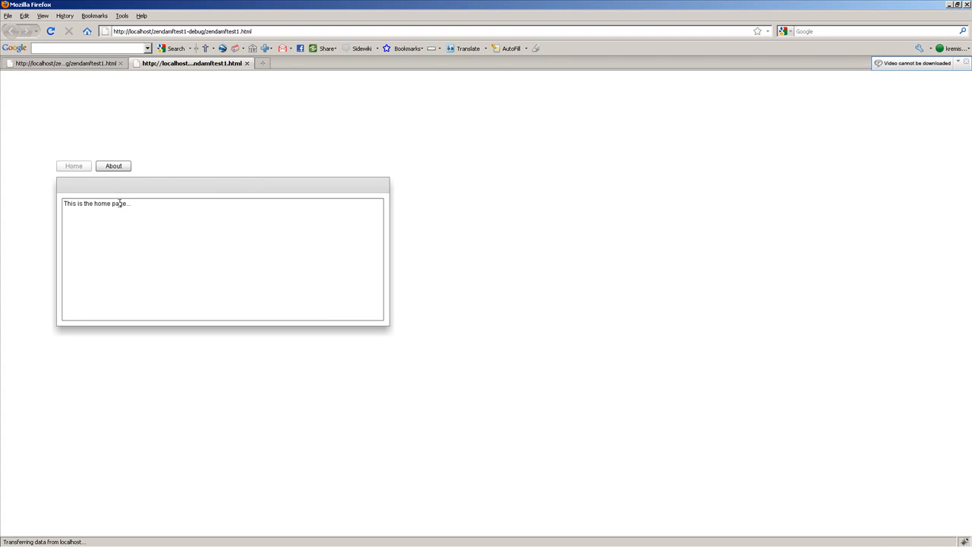
- Click About in the running app to show the about page text
left_click(114, 167)
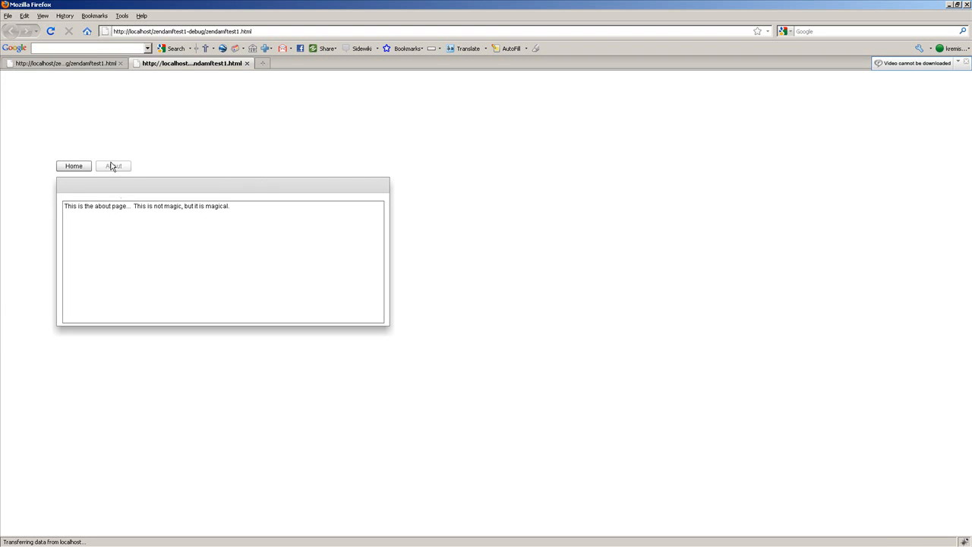